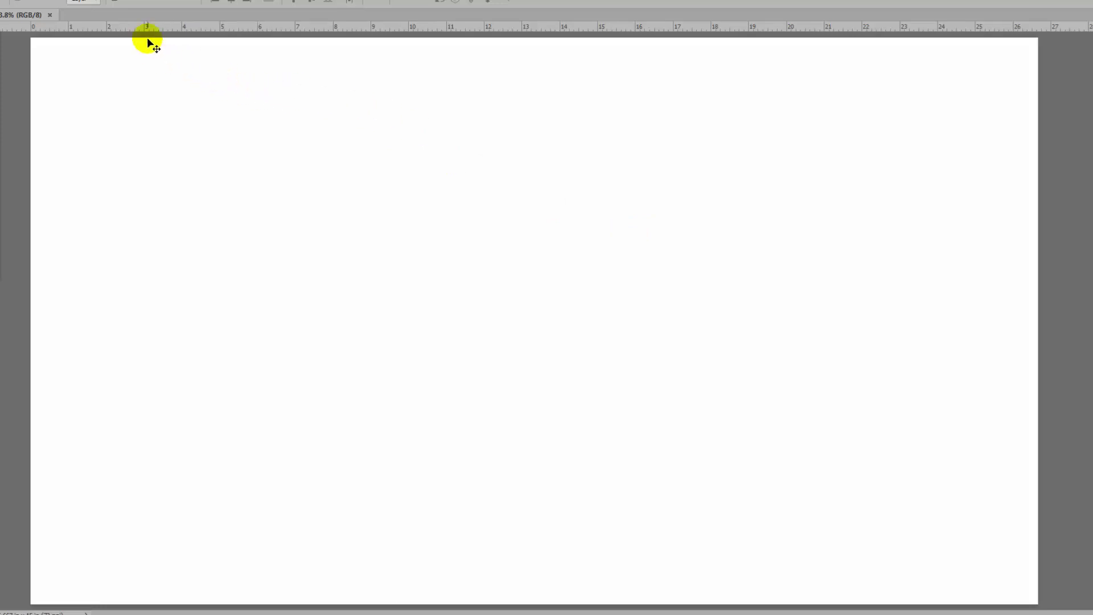
Try a new pattern fill layer using the black polka-dot pattern at 100% scale
{"action": "key", "text": "alt+l"}
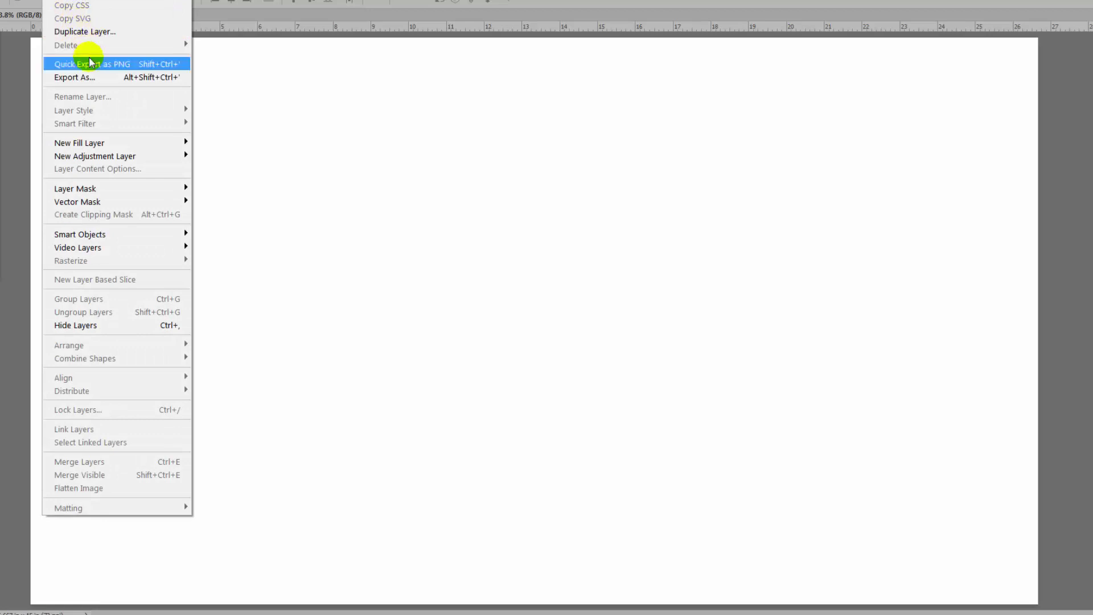
{"action": "mouse_move", "coordinate": [94, 139]}
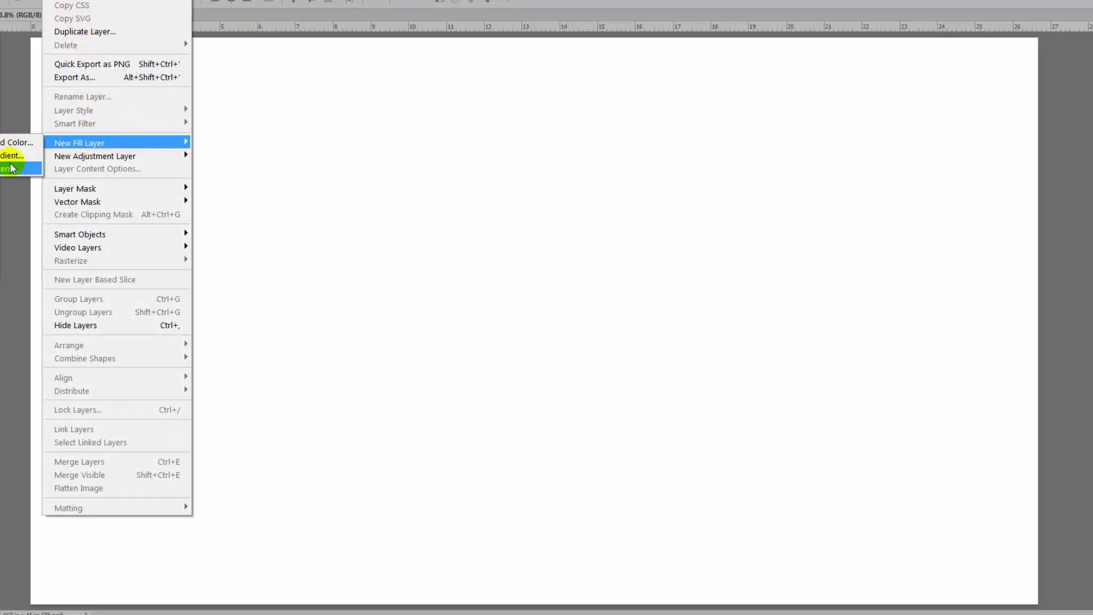
{"action": "left_click", "coordinate": [31, 170]}
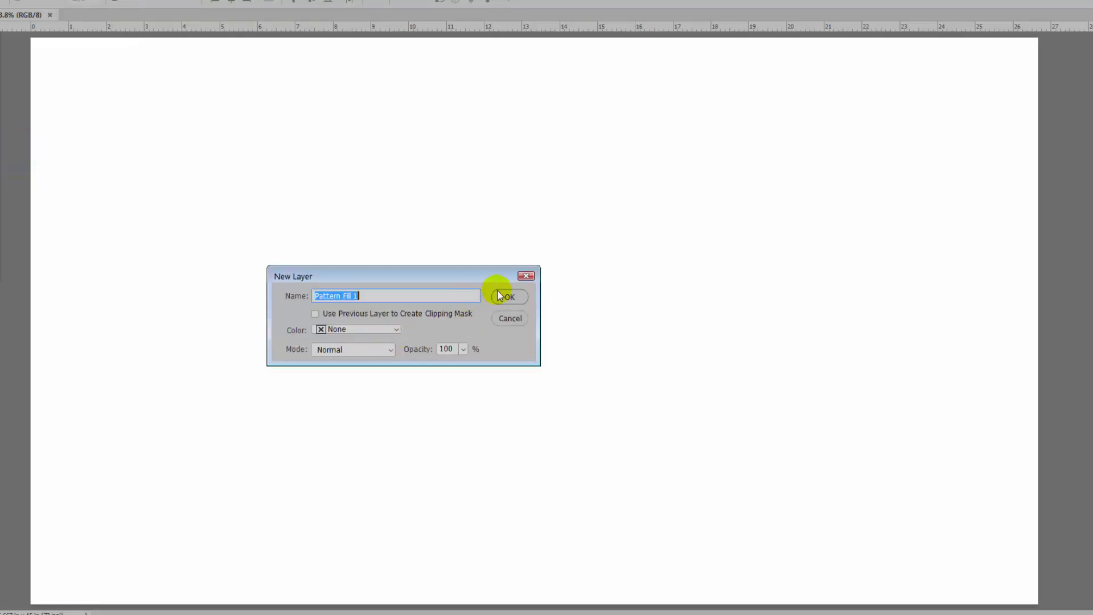
{"action": "left_click", "coordinate": [508, 295]}
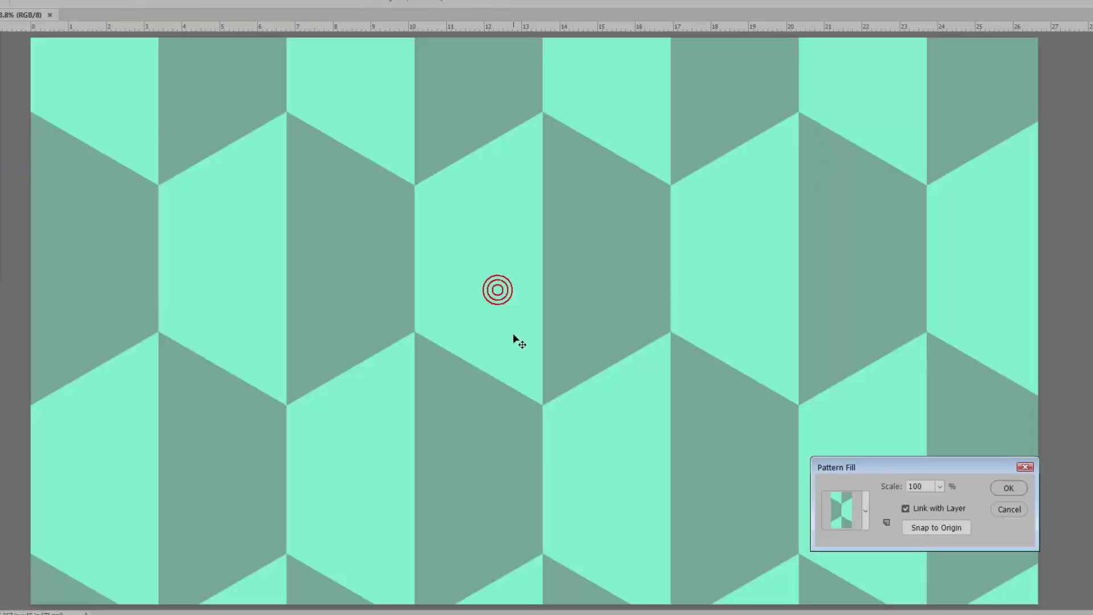
{"action": "left_click", "coordinate": [865, 506]}
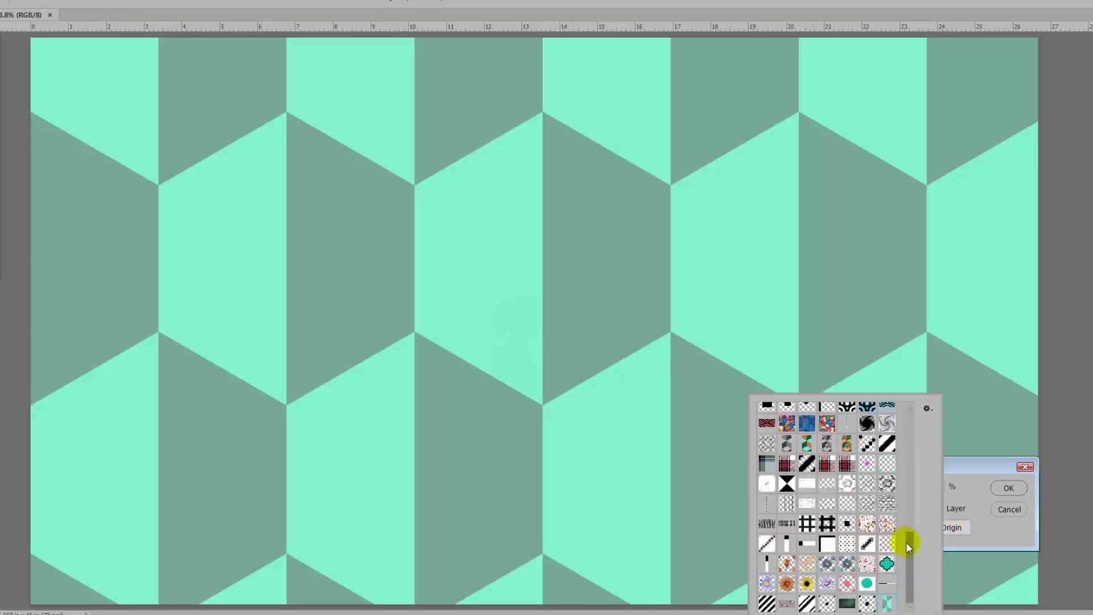
{"action": "mouse_move", "coordinate": [906, 542]}
{"action": "left_mouse_down"}
{"action": "mouse_move", "coordinate": [909, 551]}
{"action": "mouse_move", "coordinate": [920, 398]}
{"action": "mouse_move", "coordinate": [909, 552]}
{"action": "left_mouse_up"}
{"action": "left_click", "coordinate": [866, 605]}
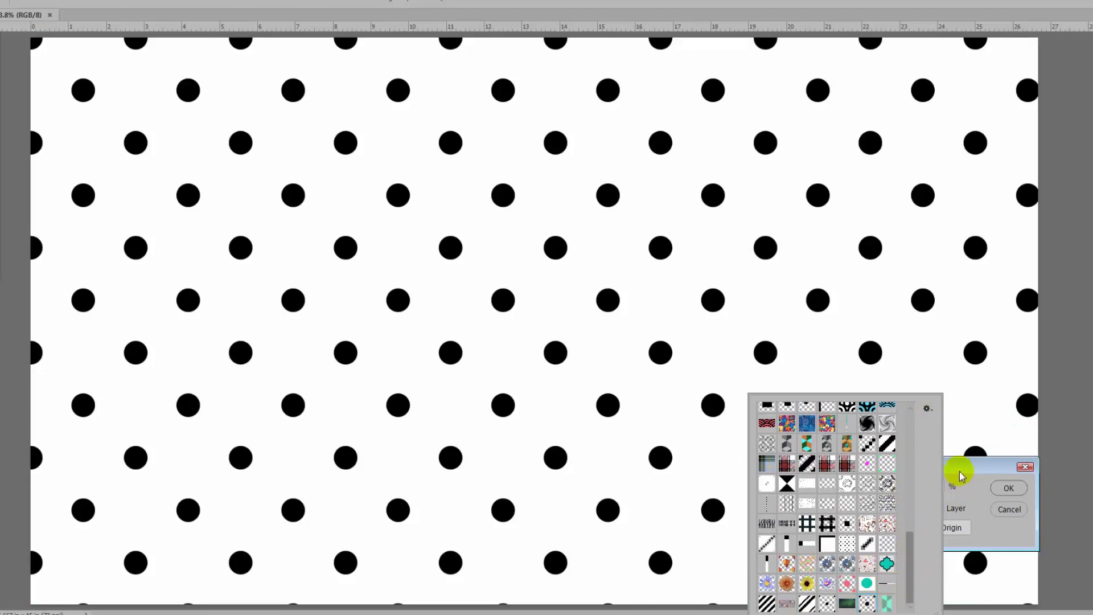
{"action": "left_click", "coordinate": [961, 476]}
{"action": "left_click_drag", "start_coordinate": [961, 476], "coordinate": [947, 464]}
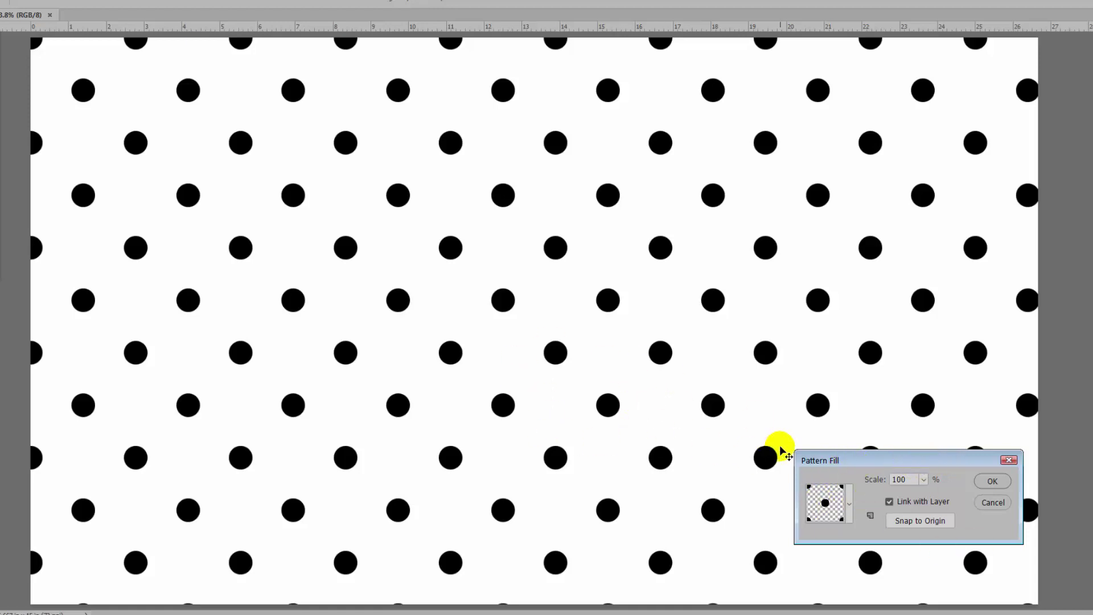
{"action": "left_click_drag", "start_coordinate": [855, 464], "coordinate": [880, 422]}
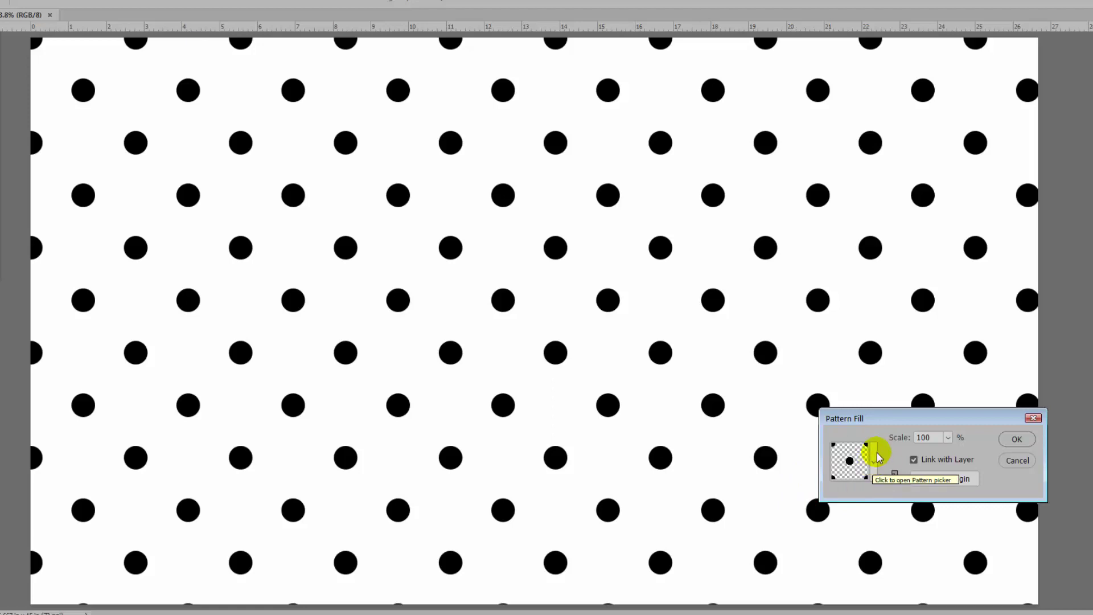
{"action": "left_click_drag", "start_coordinate": [890, 420], "coordinate": [925, 391]}
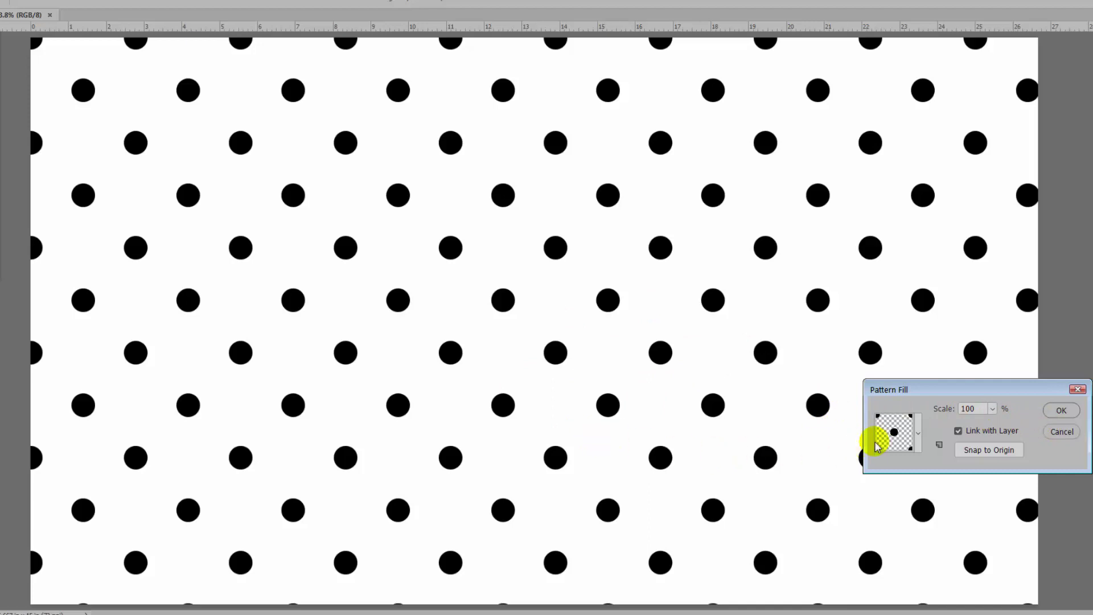
Look over the pattern picker's options and available pattern sets, and cancel the pattern fill
{"action": "left_click", "coordinate": [918, 433]}
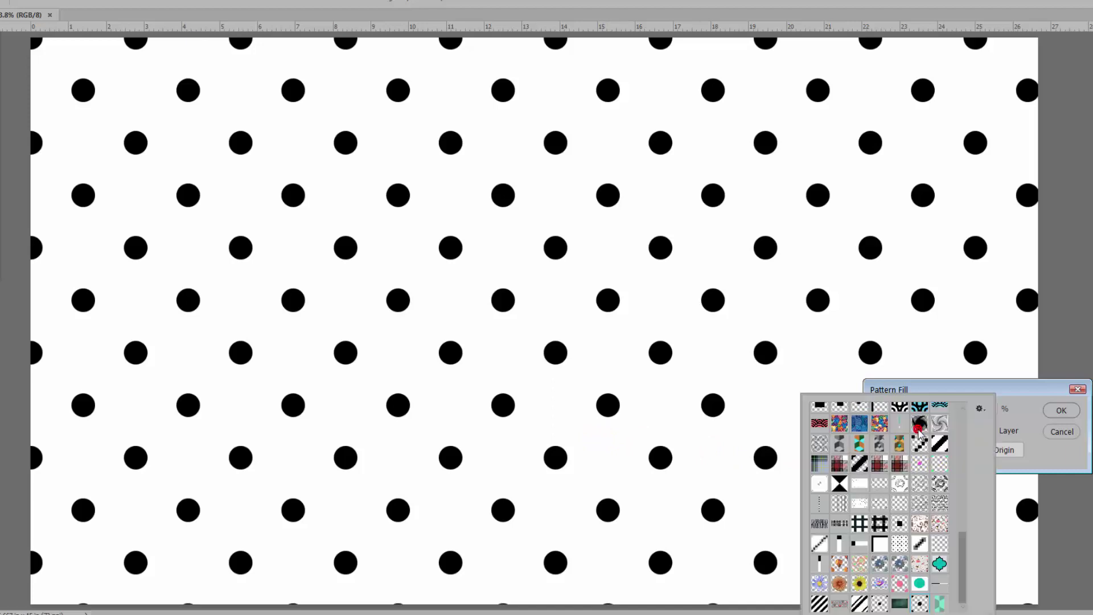
{"action": "left_click", "coordinate": [979, 410]}
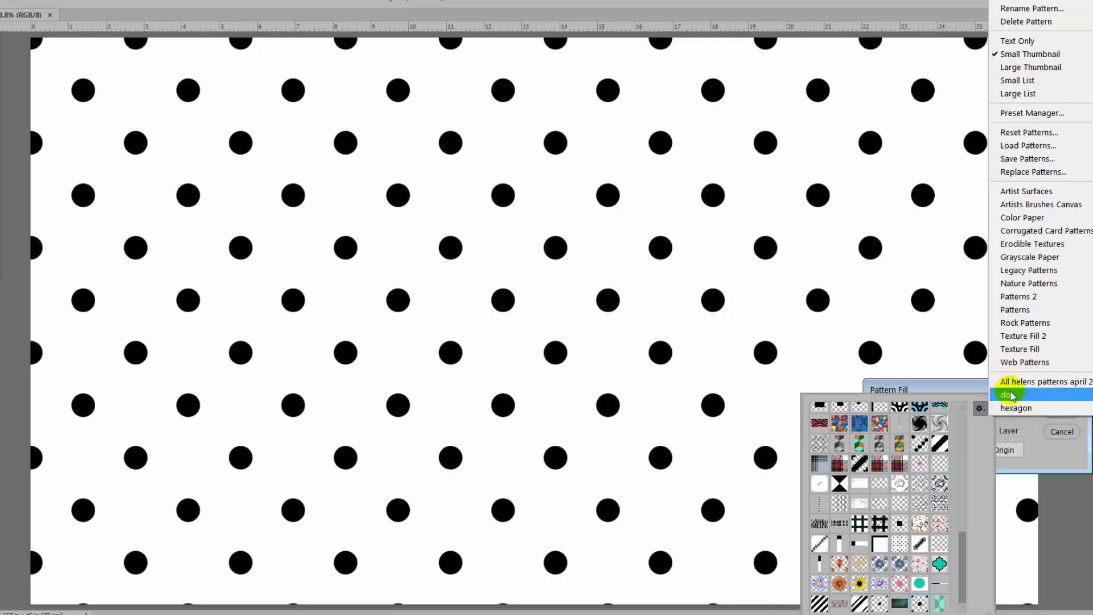
{"action": "left_click", "coordinate": [972, 390]}
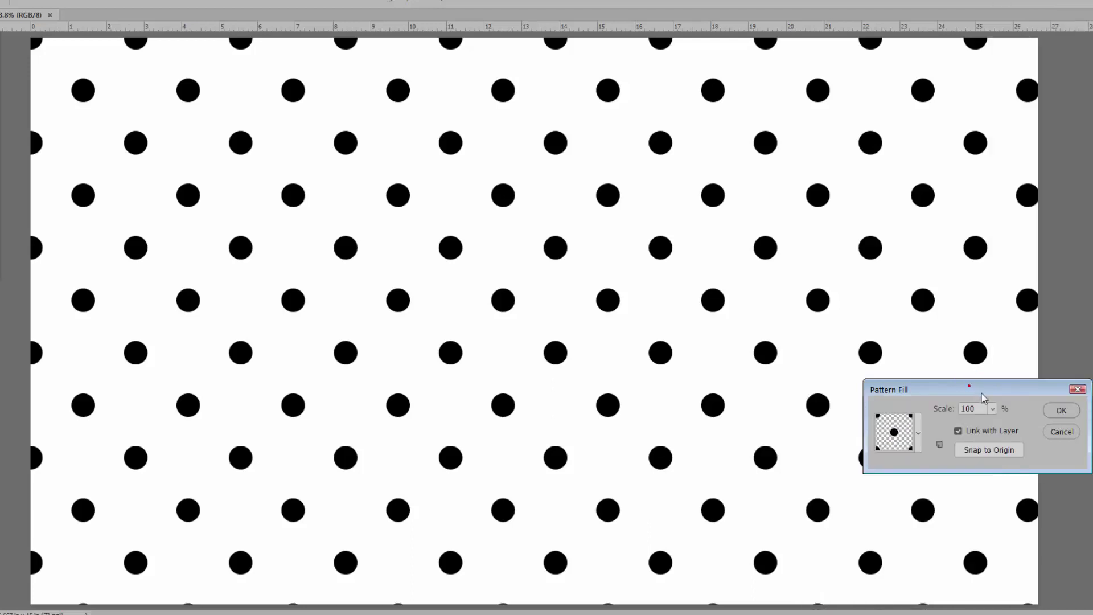
{"action": "left_click", "coordinate": [1052, 431]}
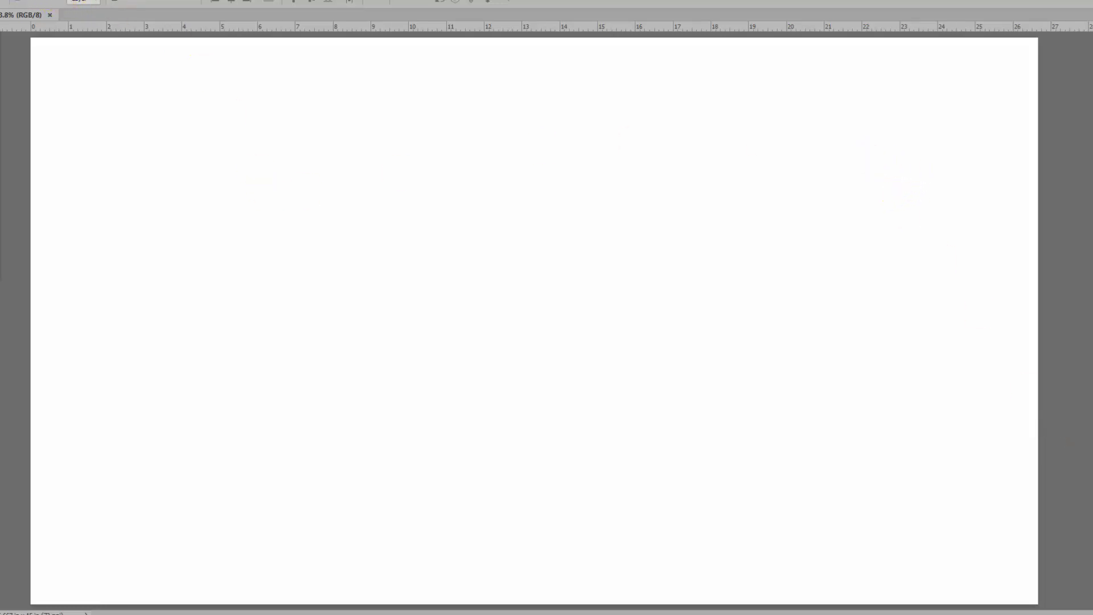
View the Patterns presets in the Preset Manager and close it
{"action": "mouse_move", "coordinate": [68, 411]}
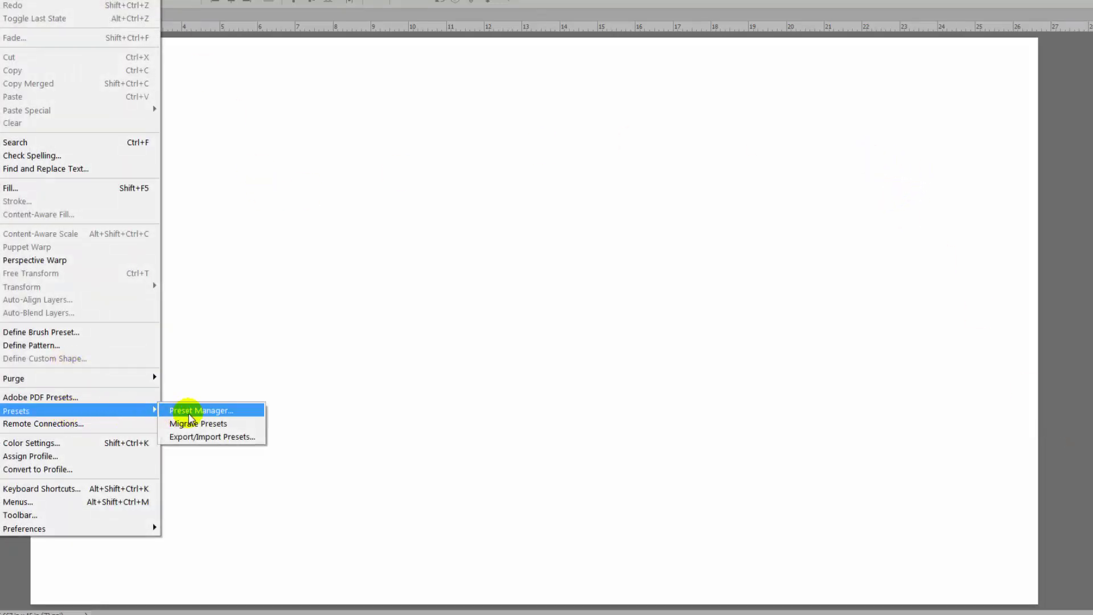
{"action": "left_click", "coordinate": [193, 411]}
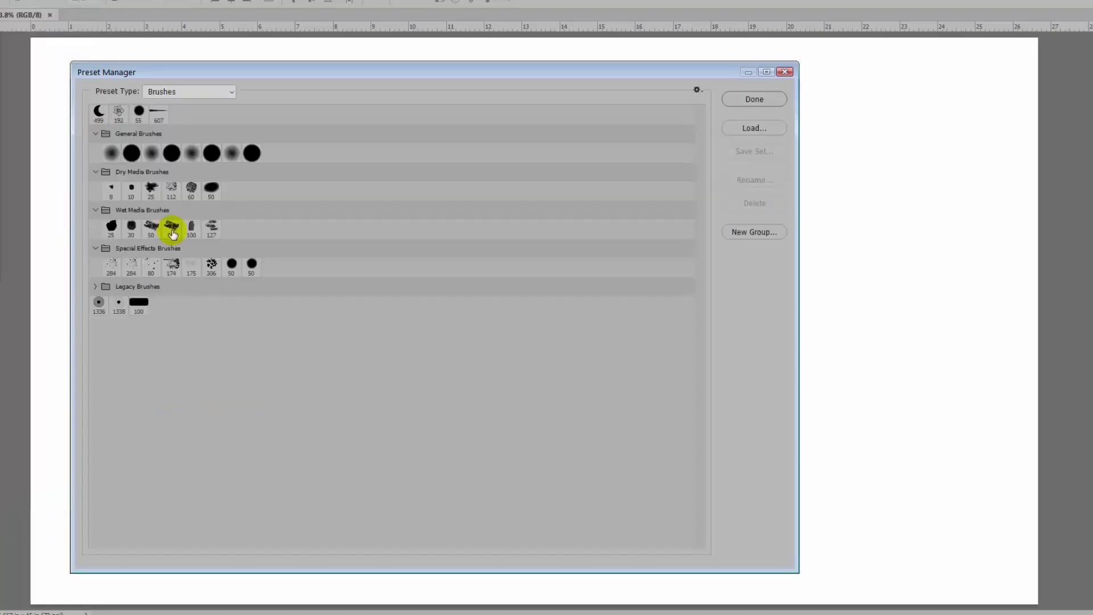
{"action": "left_click", "coordinate": [213, 91]}
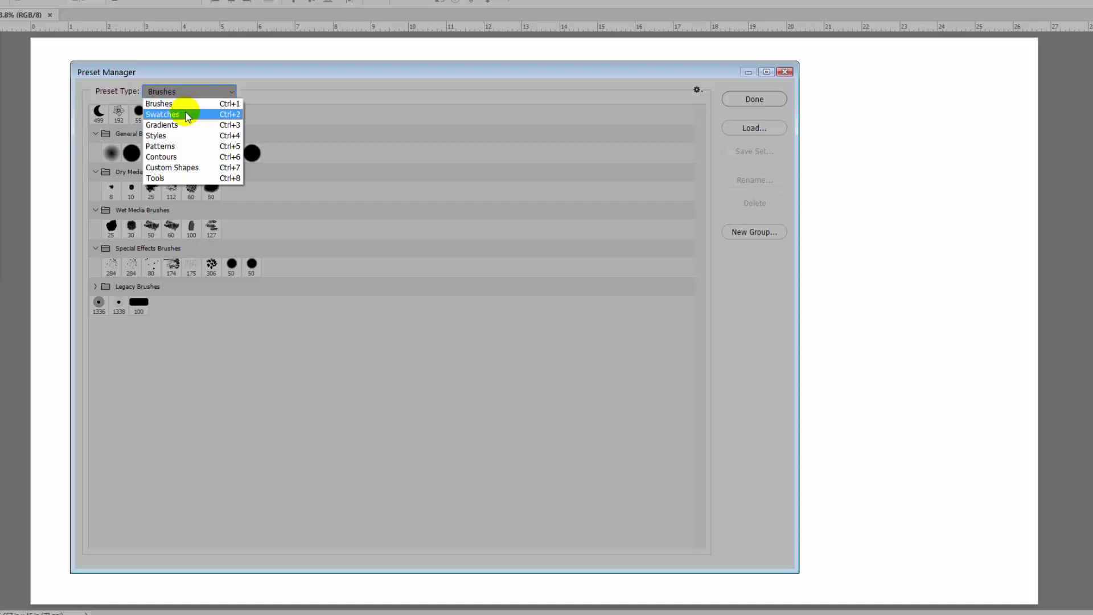
{"action": "left_click", "coordinate": [158, 147]}
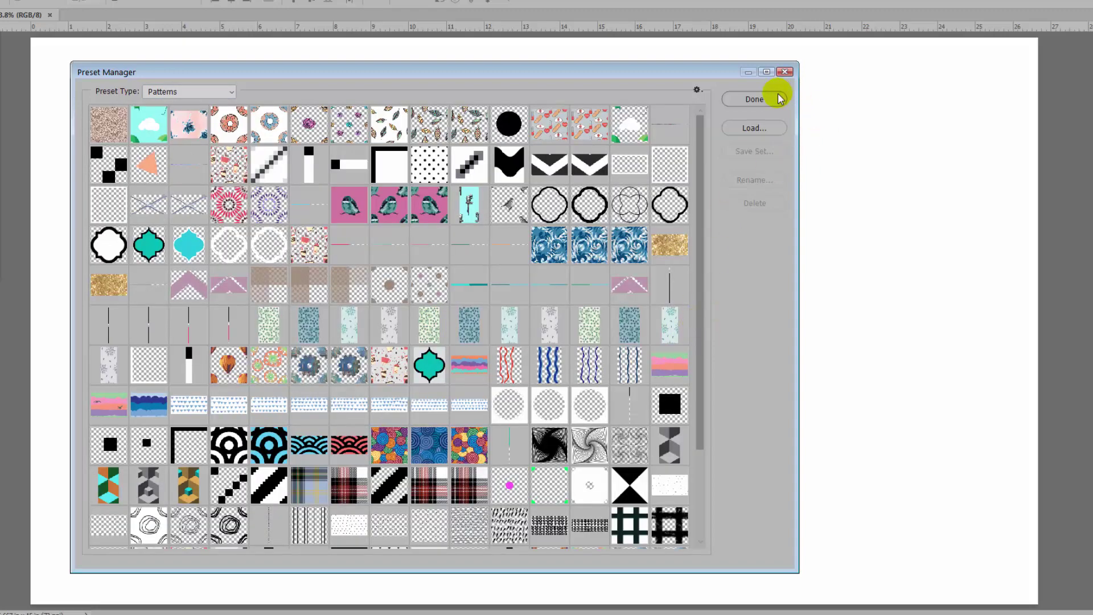
{"action": "left_click", "coordinate": [787, 72]}
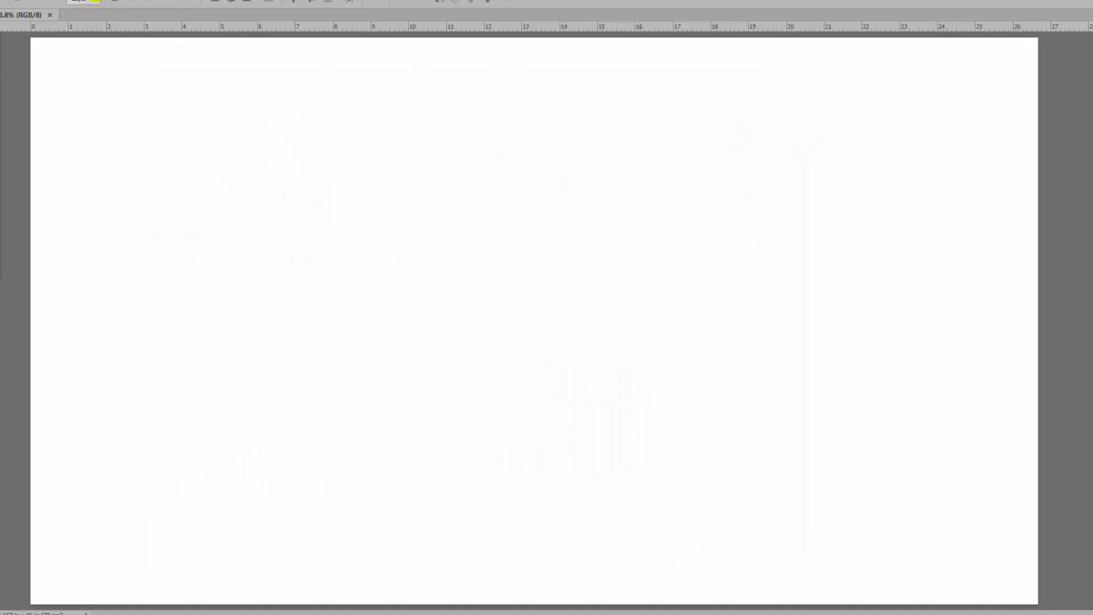
Start a new pattern fill layer and open the Preset Manager from its pattern picker
{"action": "left_click", "coordinate": [56, 0]}
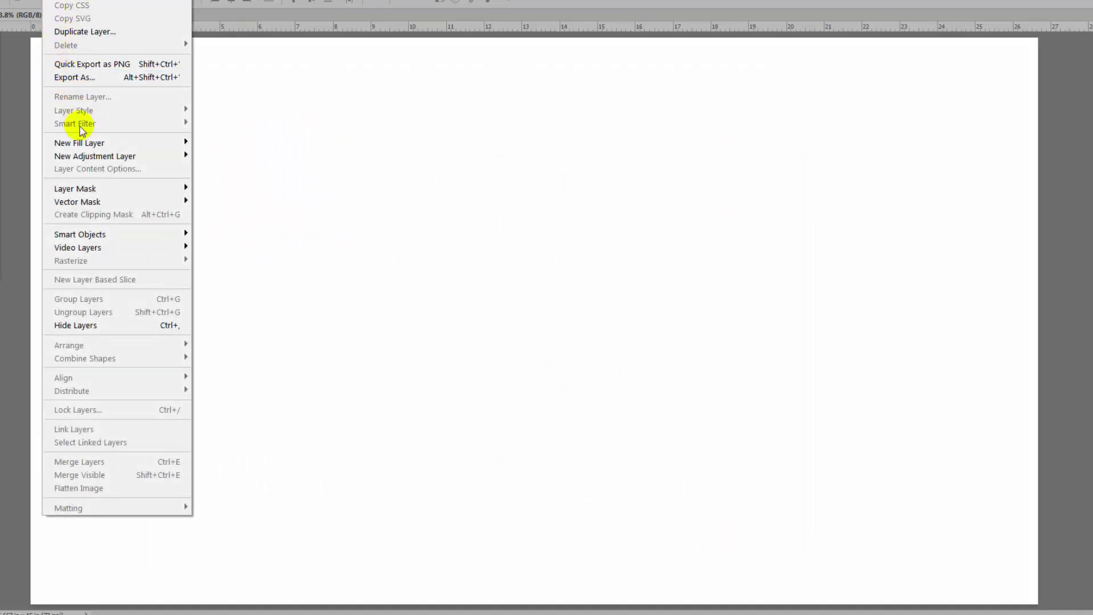
{"action": "mouse_move", "coordinate": [74, 143]}
{"action": "left_click", "coordinate": [21, 168]}
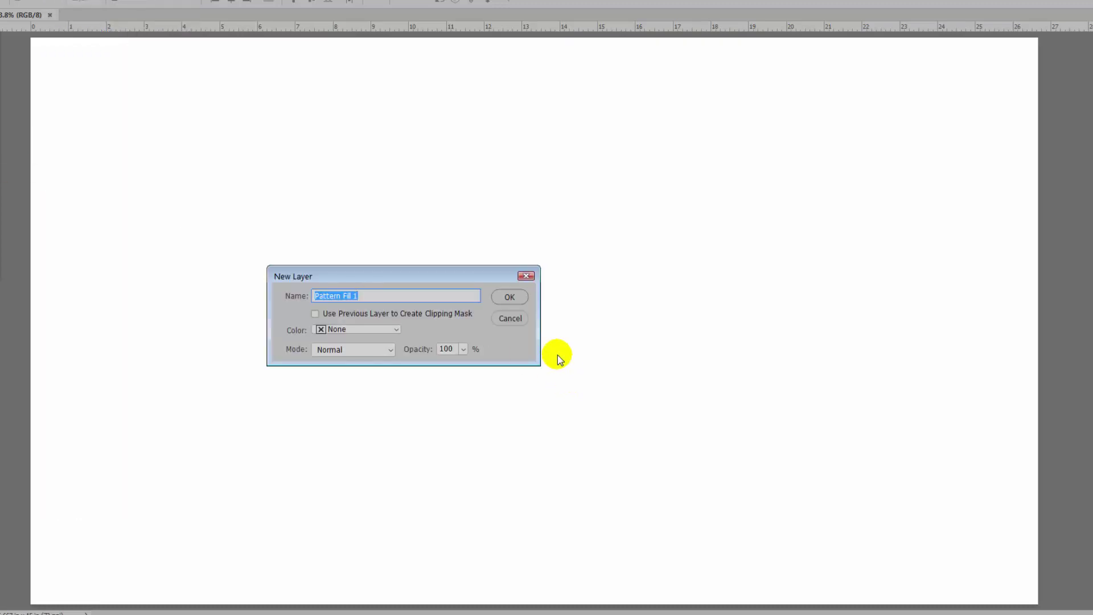
{"action": "left_click", "coordinate": [506, 295]}
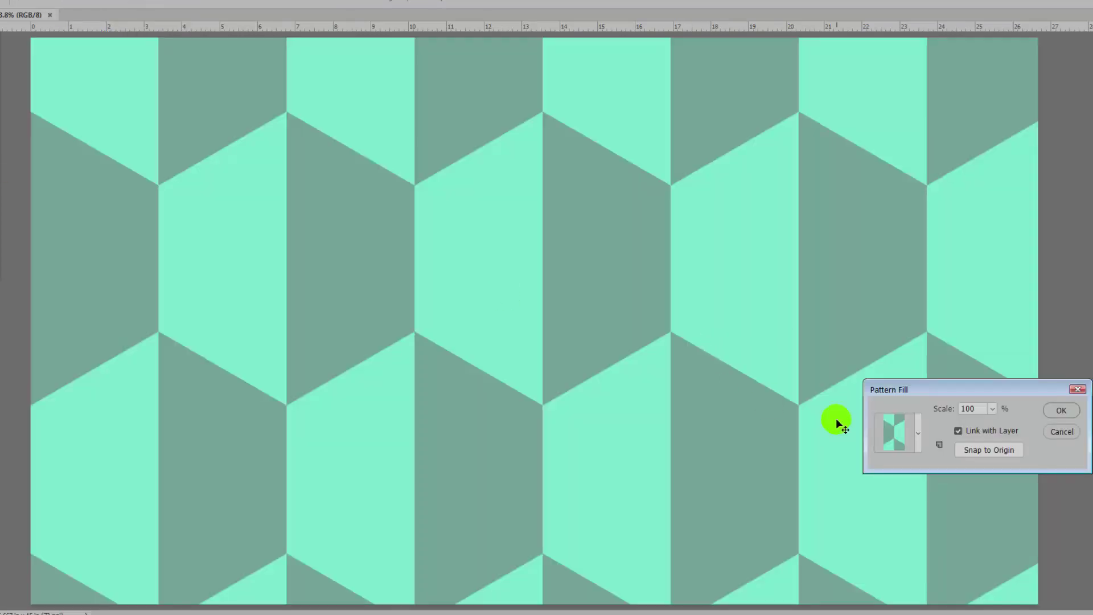
{"action": "left_click", "coordinate": [917, 433]}
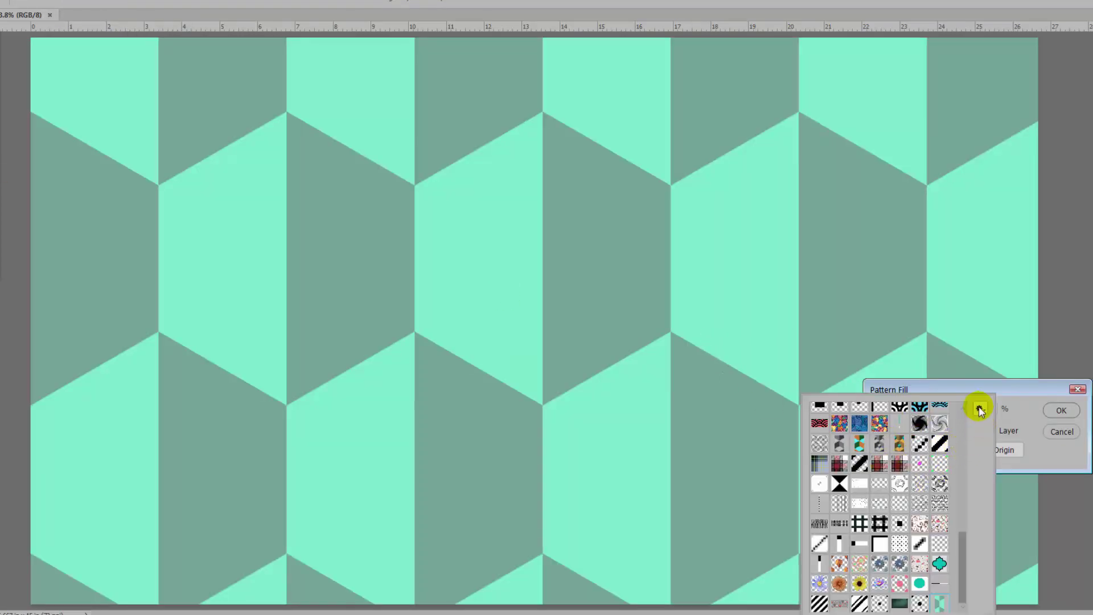
{"action": "left_click", "coordinate": [980, 408]}
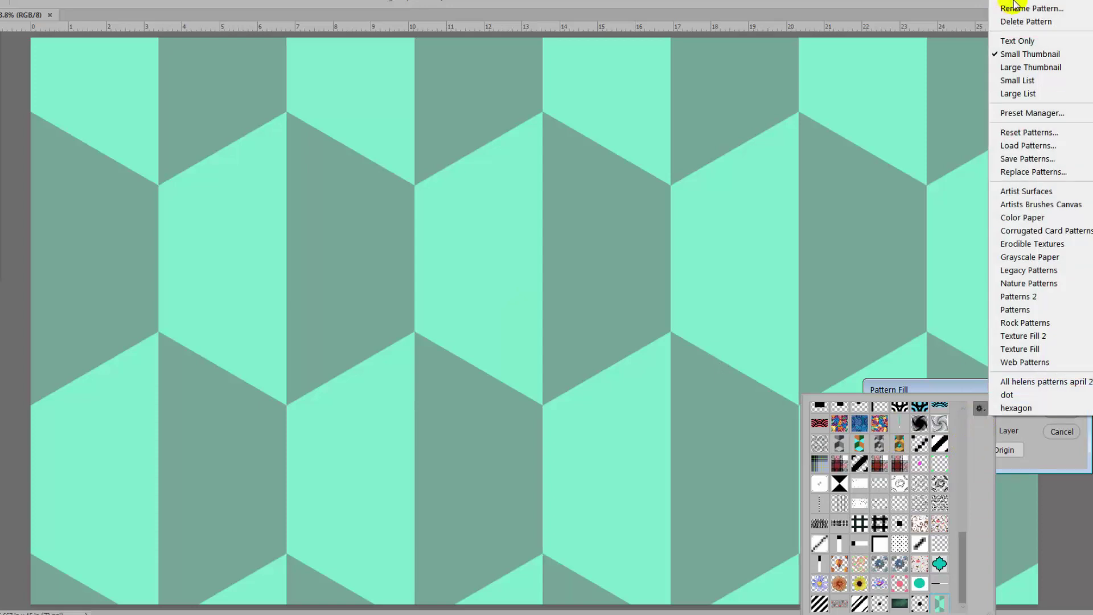
{"action": "left_click", "coordinate": [1029, 113]}
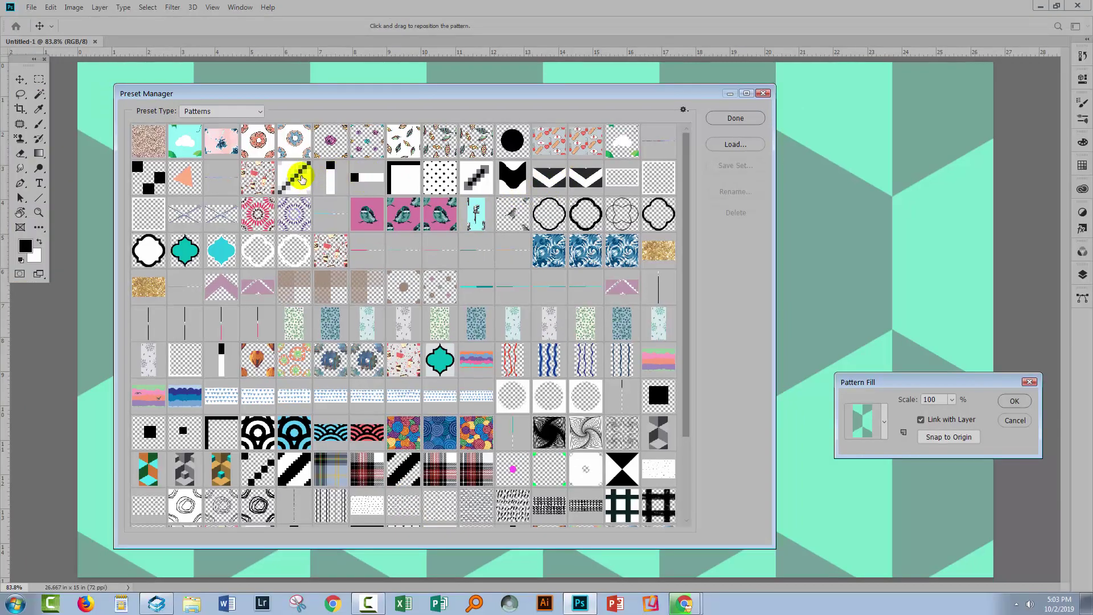
Select the black-and-white line patterns and begin saving them as a set in the "Working images for videos - Photoshop" folder
{"action": "left_click", "coordinate": [293, 172]}
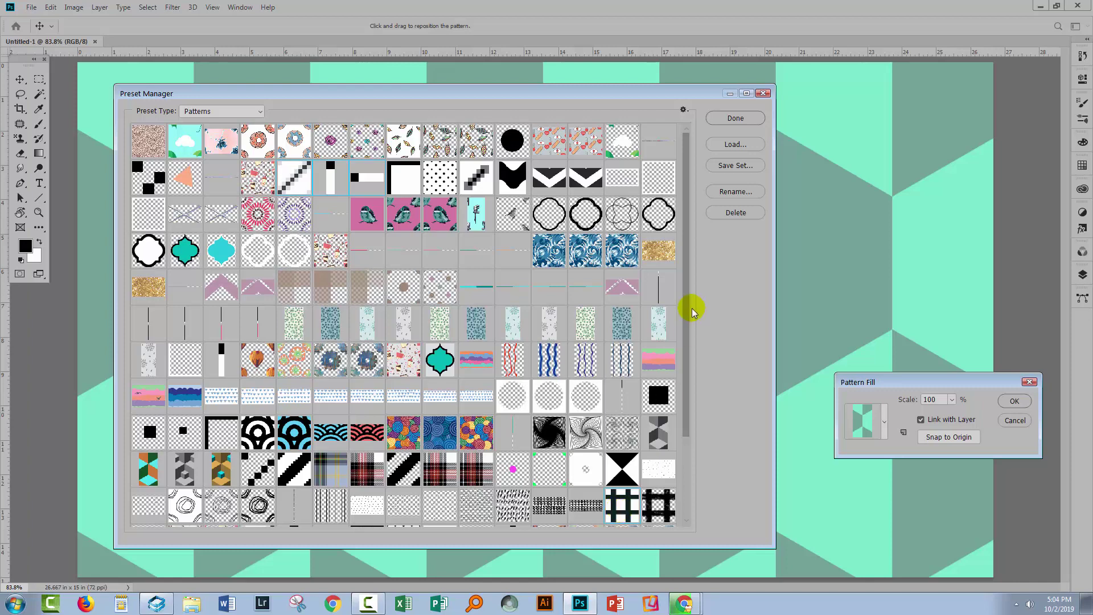
{"action": "left_click", "coordinate": [733, 168]}
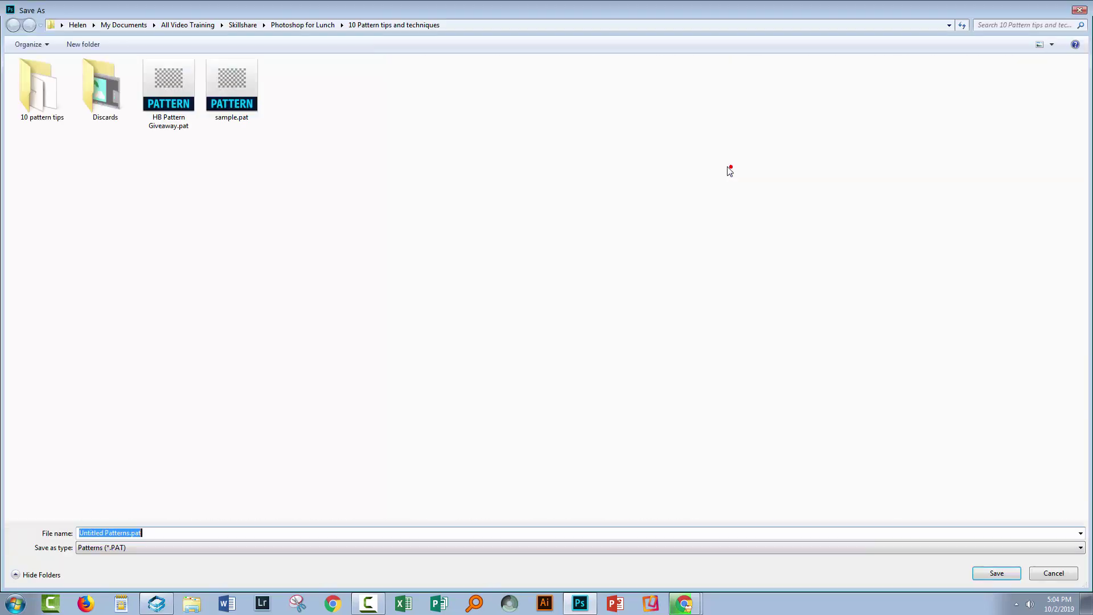
{"action": "left_click", "coordinate": [200, 25]}
{"action": "double_click", "coordinate": [38, 196]}
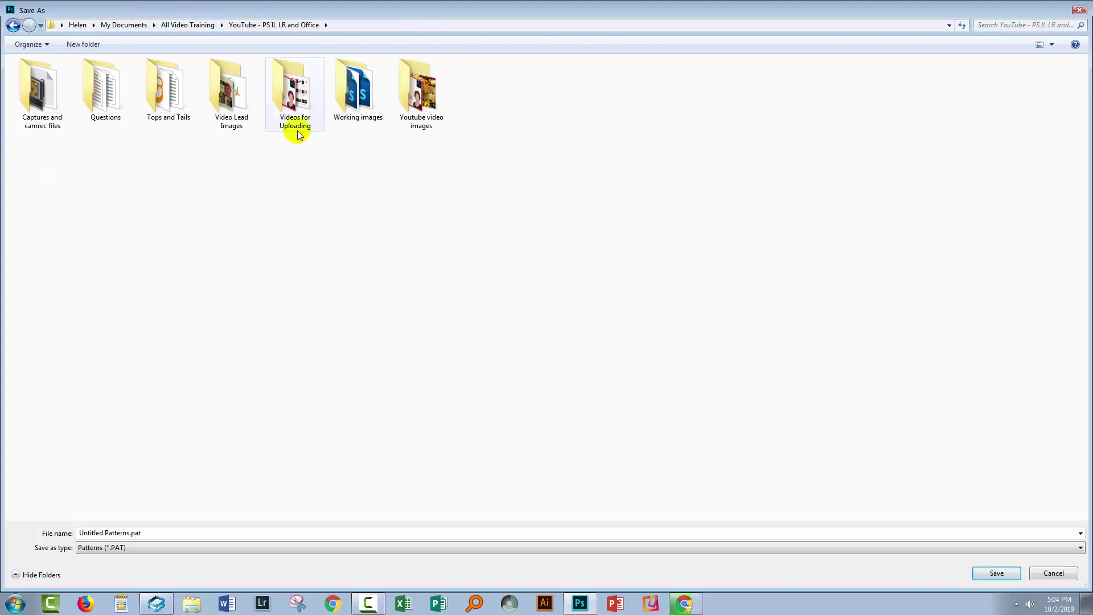
{"action": "double_click", "coordinate": [357, 90]}
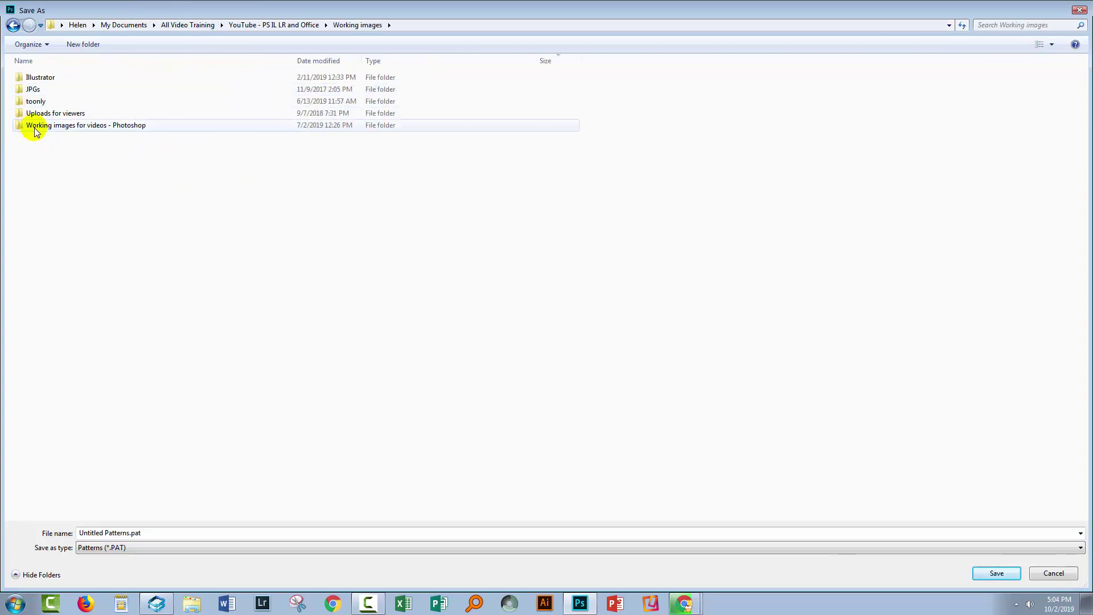
{"action": "double_click", "coordinate": [37, 128]}
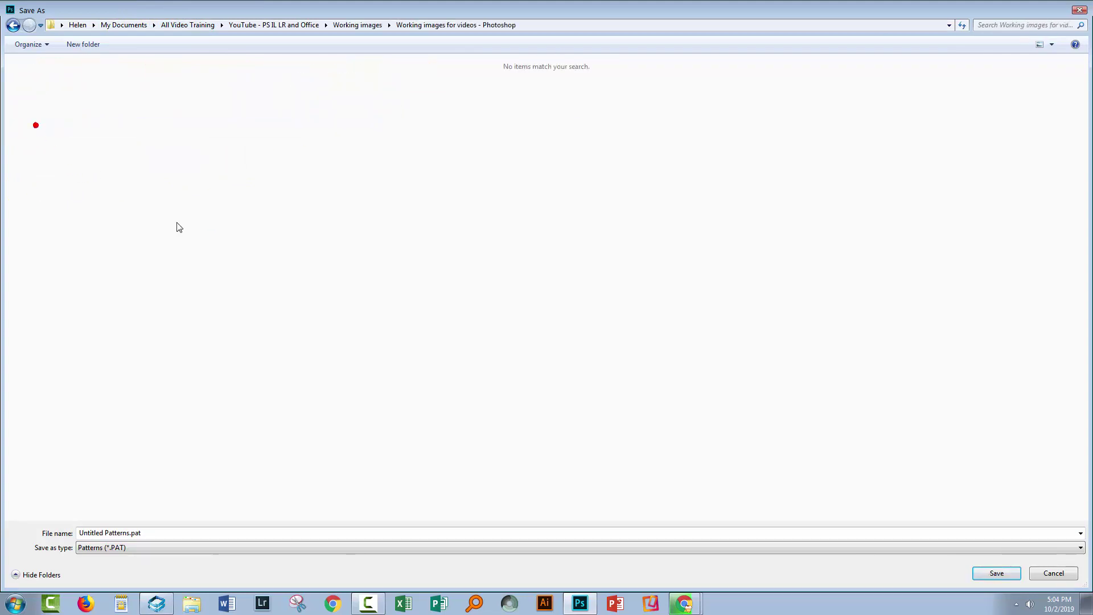
Save the selected patterns as a Patterns (*.PAT) file named "line patterns"
{"action": "triple_click", "coordinate": [151, 533]}
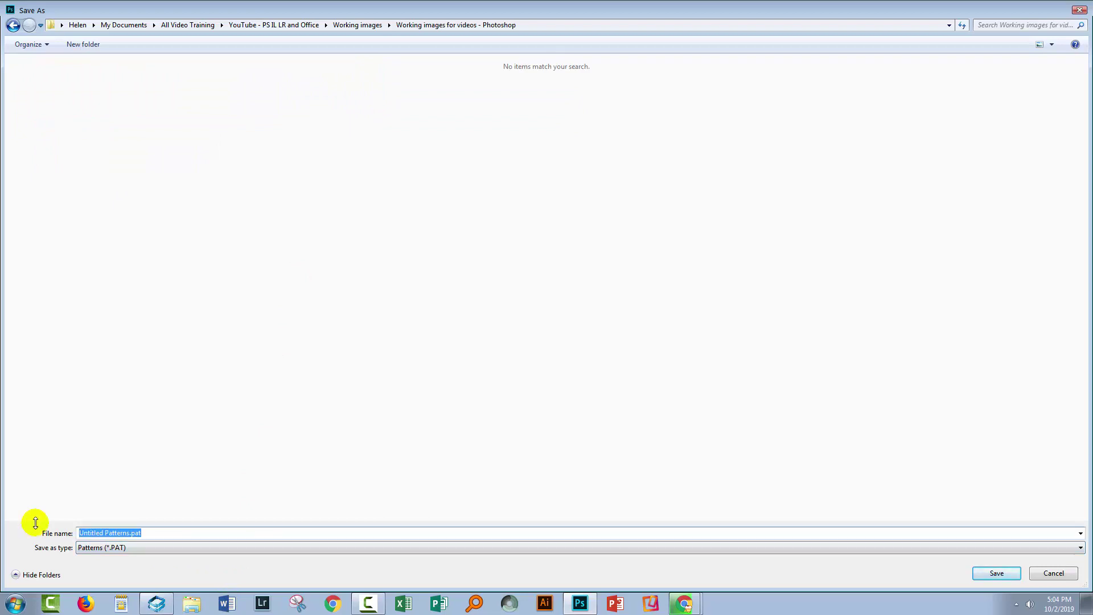
{"action": "key", "text": "BackSpace"}
{"action": "type", "text": "line patterns"}
{"action": "left_click", "coordinate": [124, 549]}
{"action": "left_click", "coordinate": [125, 549]}
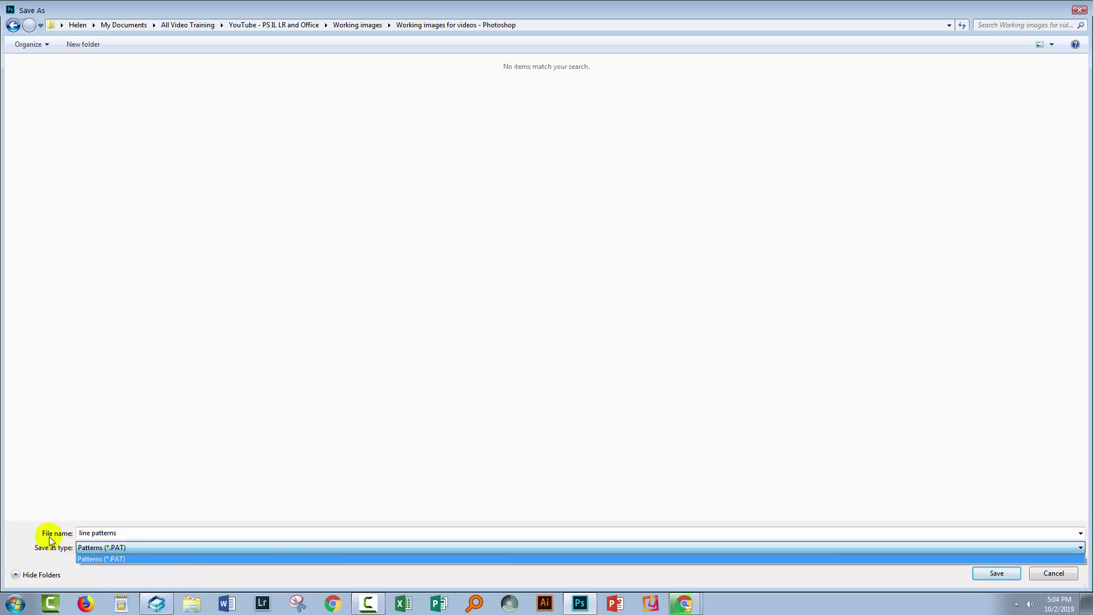
{"action": "left_click", "coordinate": [128, 546]}
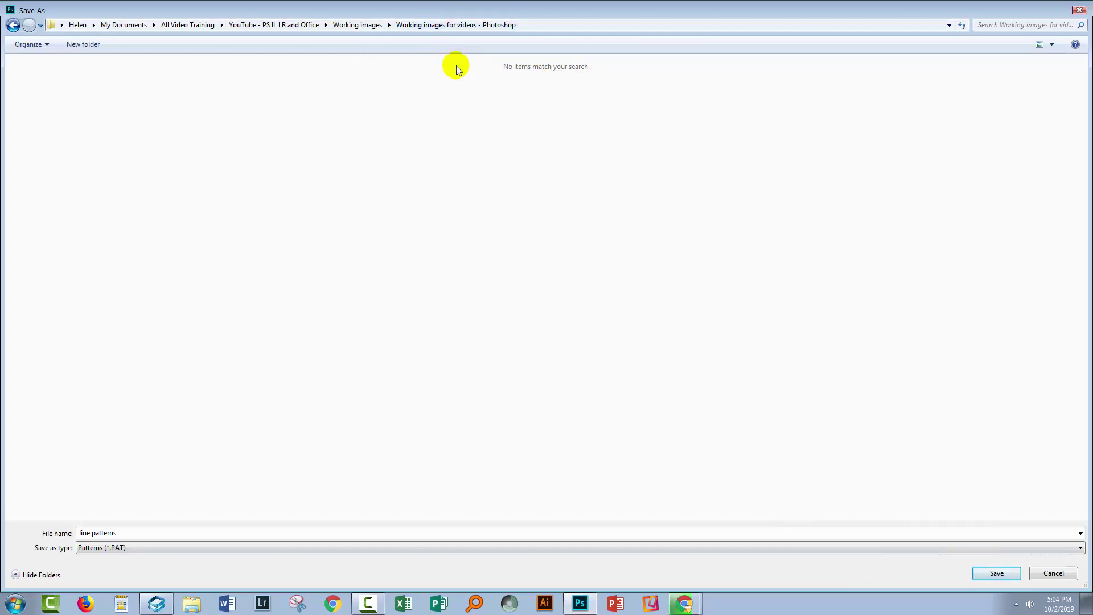
{"action": "left_click", "coordinate": [996, 573]}
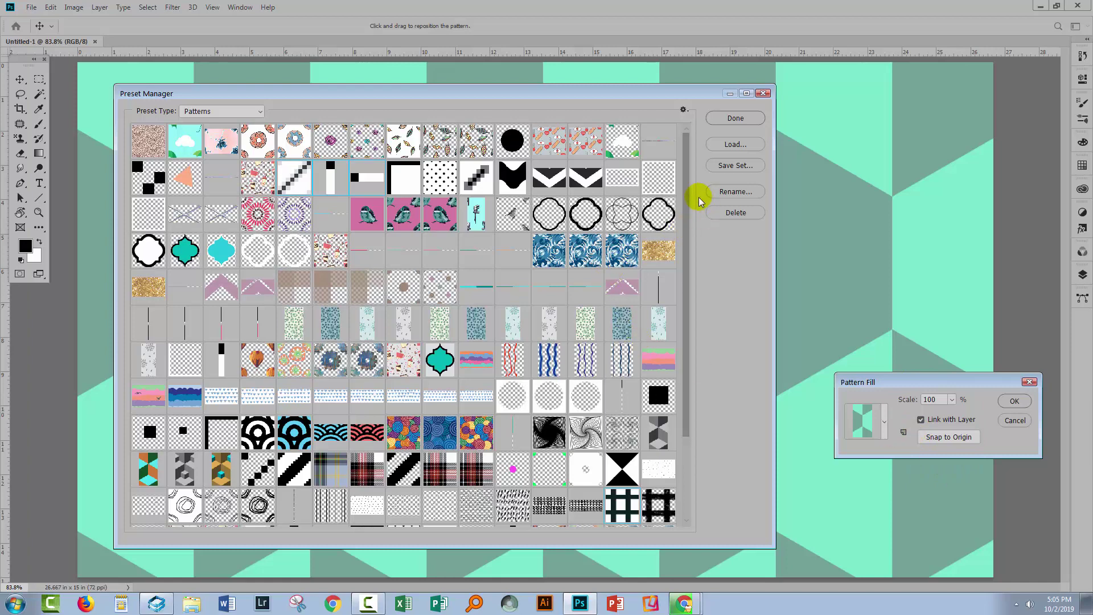
Select all the patterns in the Preset Manager and begin saving them as a set
{"action": "left_click", "coordinate": [685, 209]}
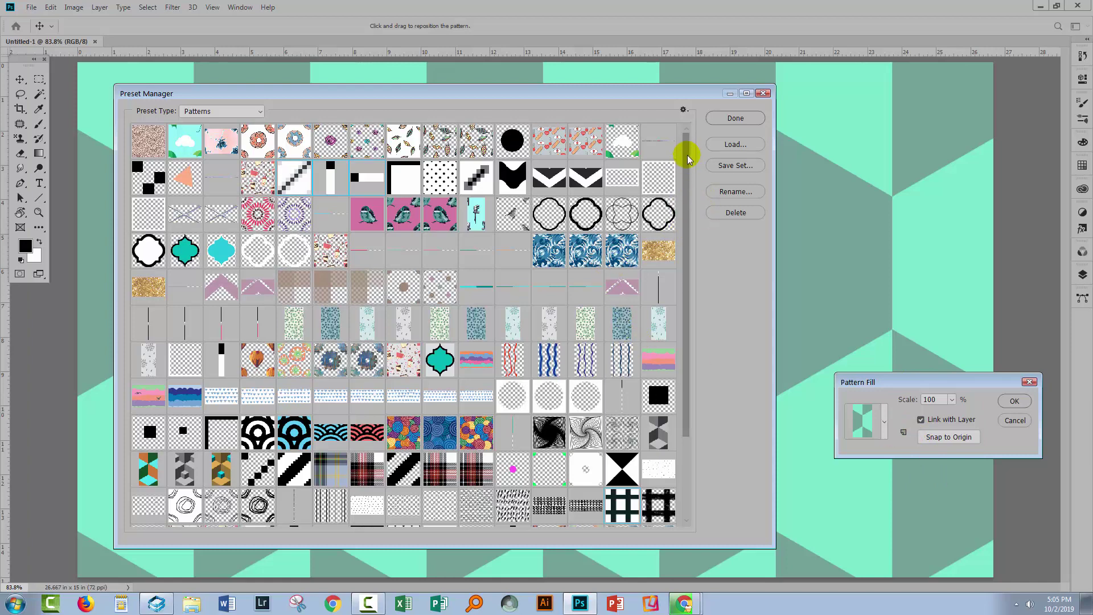
{"action": "left_click_drag", "start_coordinate": [688, 158], "coordinate": [688, 334]}
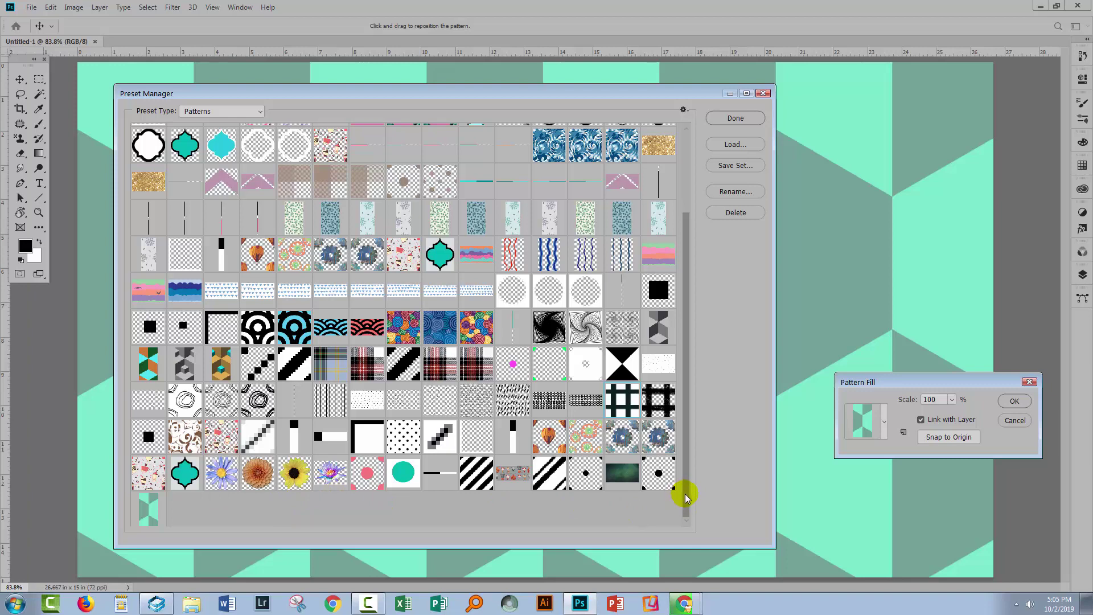
{"action": "scroll", "coordinate": [683, 495], "scroll_direction": "up", "scroll_amount": 3}
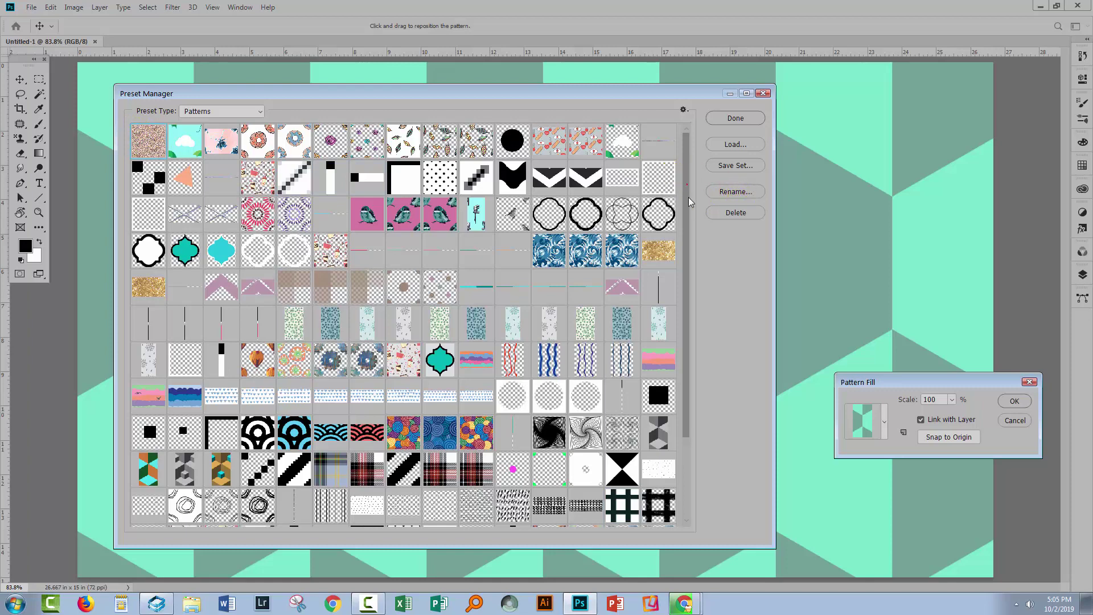
{"action": "left_click_drag", "start_coordinate": [686, 181], "coordinate": [688, 410]}
{"action": "key", "text": "ctrl+a"}
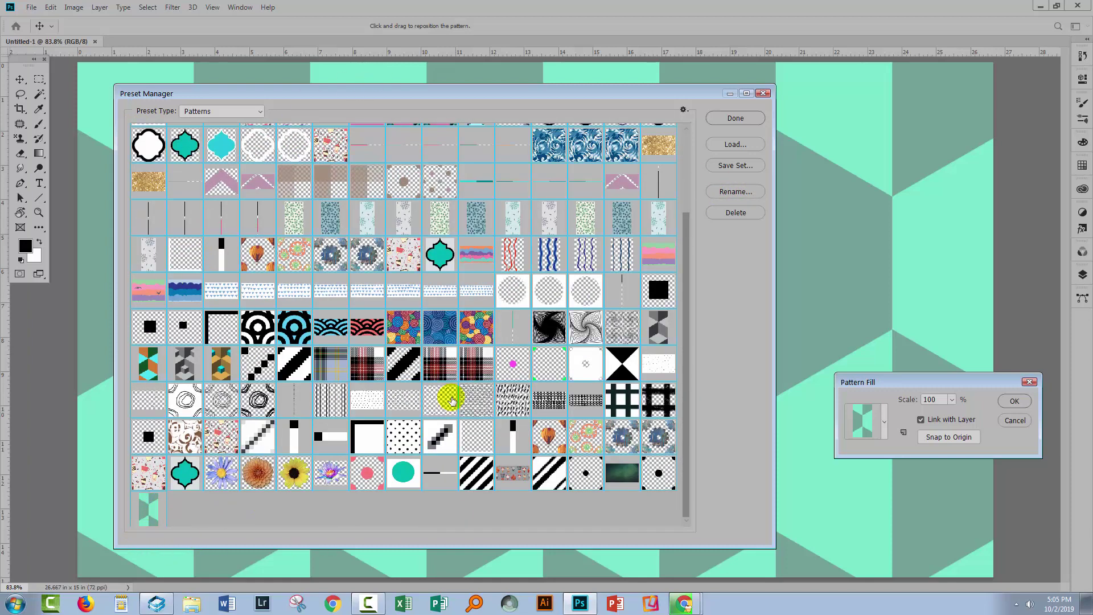
{"action": "left_click_drag", "start_coordinate": [686, 464], "coordinate": [673, 269]}
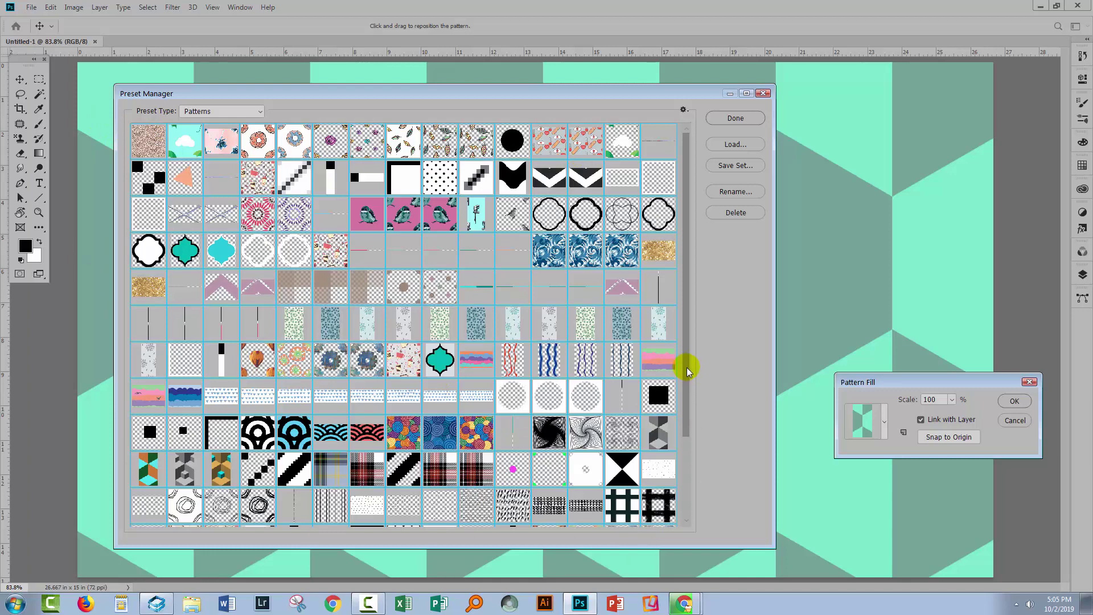
{"action": "left_click_drag", "start_coordinate": [686, 377], "coordinate": [682, 499]}
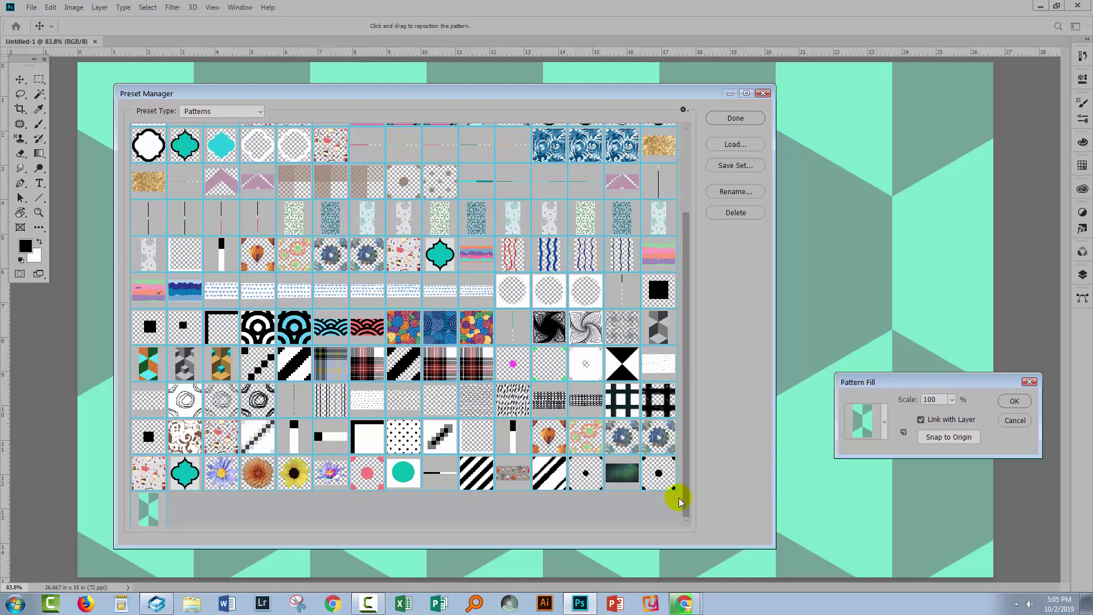
{"action": "left_click", "coordinate": [156, 519]}
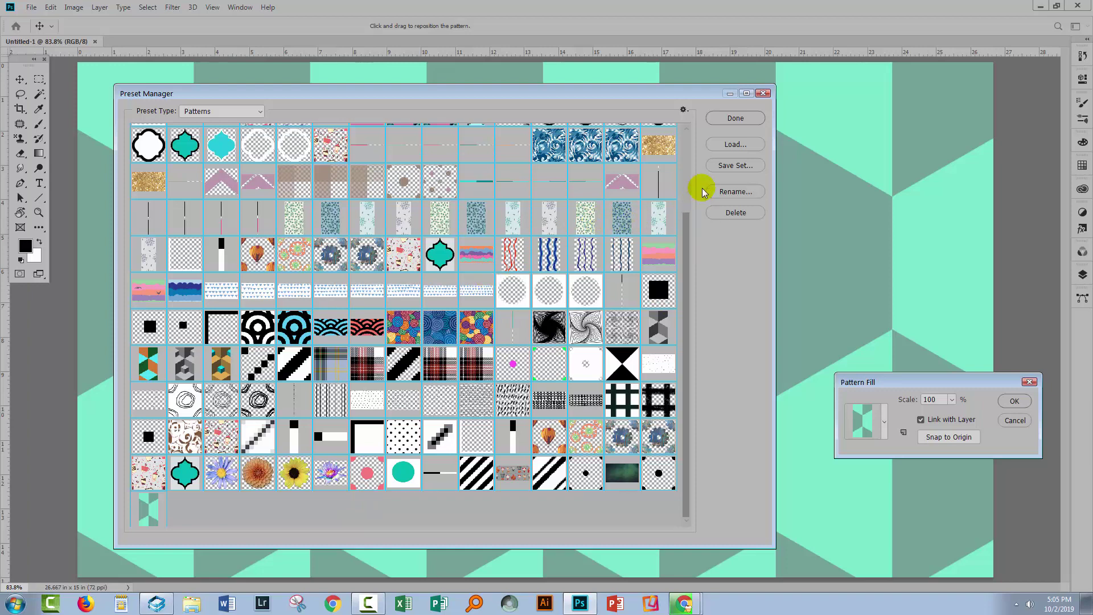
{"action": "left_click", "coordinate": [729, 167]}
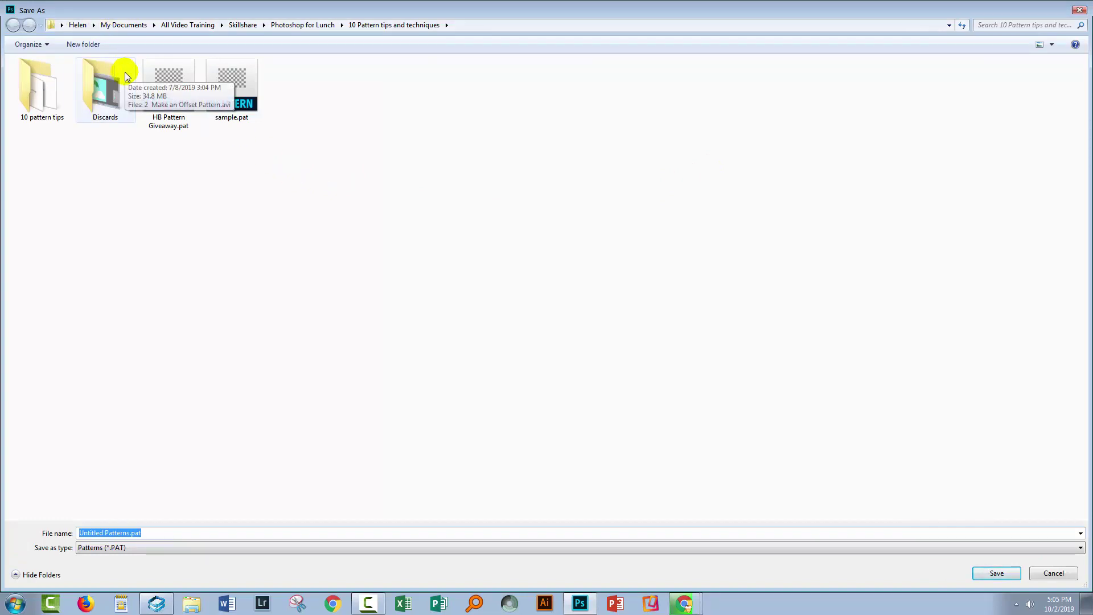
Browse the save location to the current user's profile folder inside Users on the OS (C:) drive
{"action": "left_click", "coordinate": [60, 25]}
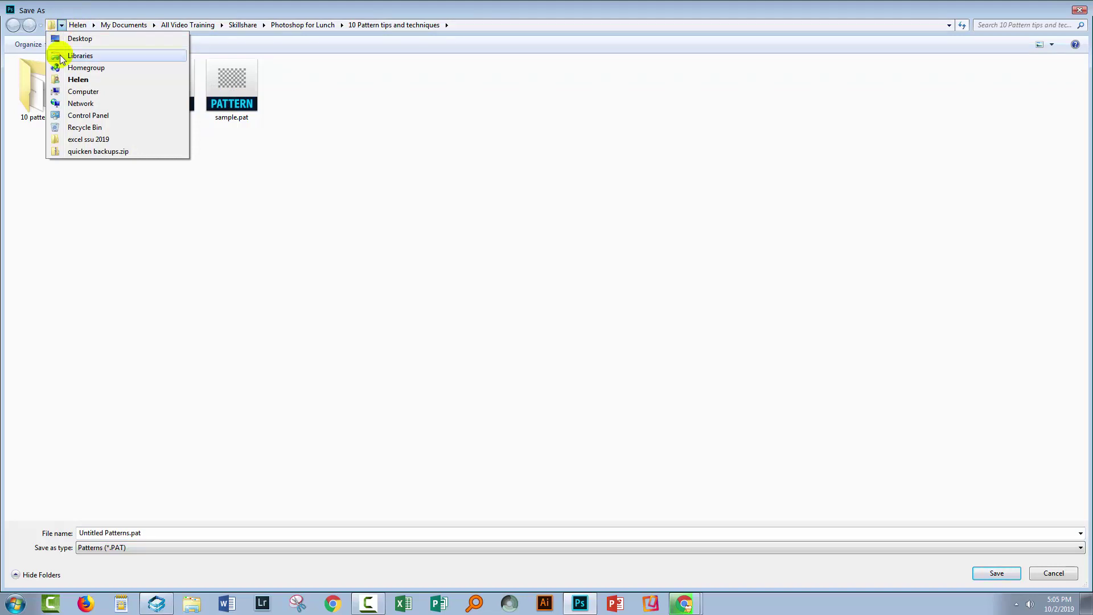
{"action": "left_click", "coordinate": [75, 96]}
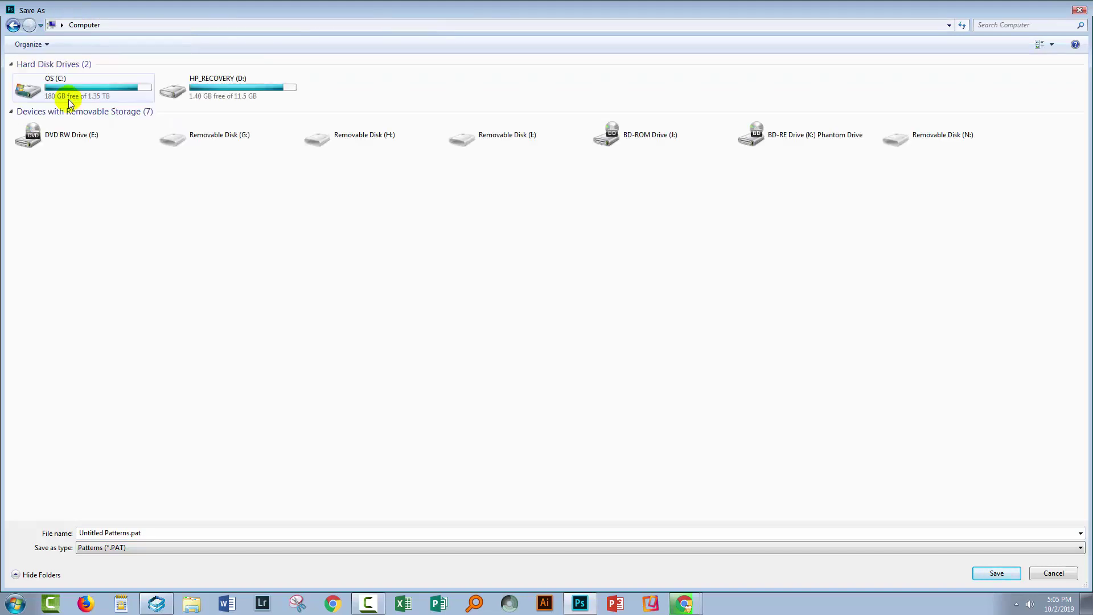
{"action": "left_click", "coordinate": [27, 91]}
{"action": "double_click", "coordinate": [27, 91]}
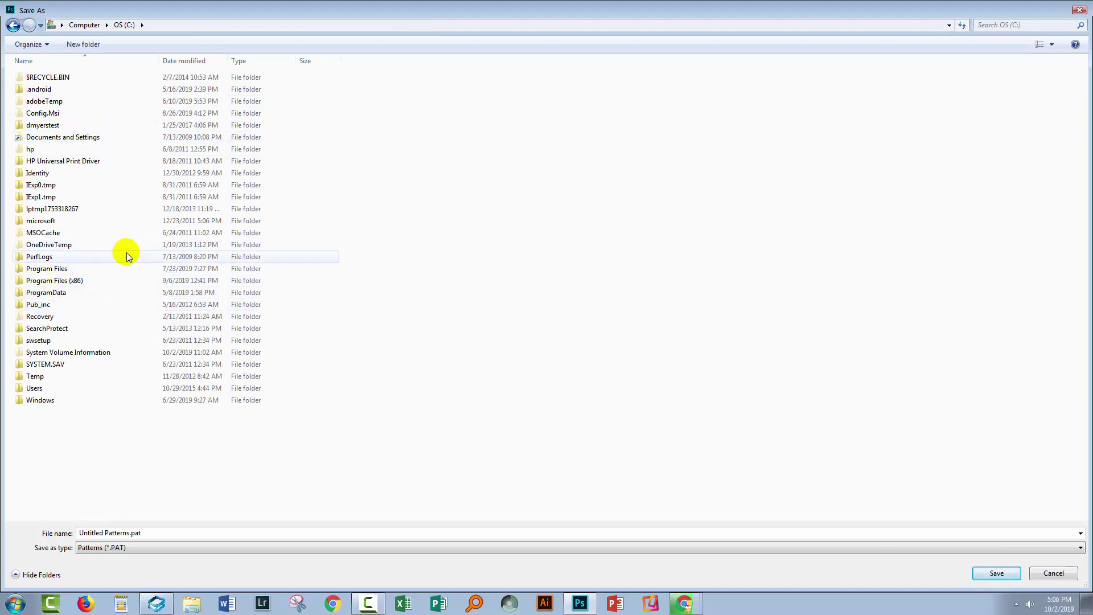
{"action": "double_click", "coordinate": [26, 392]}
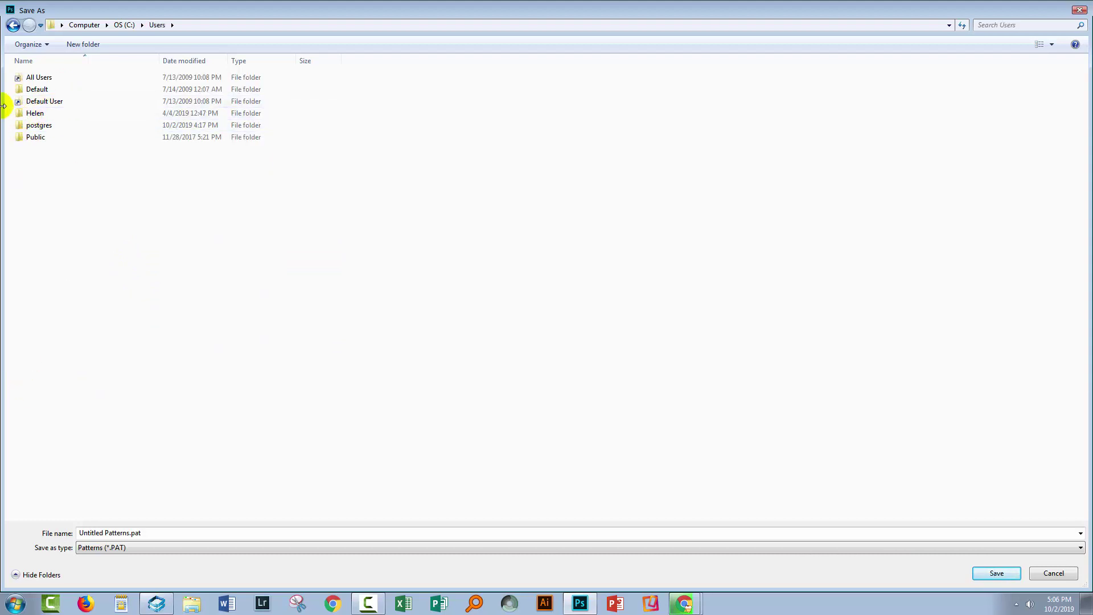
{"action": "double_click", "coordinate": [36, 114]}
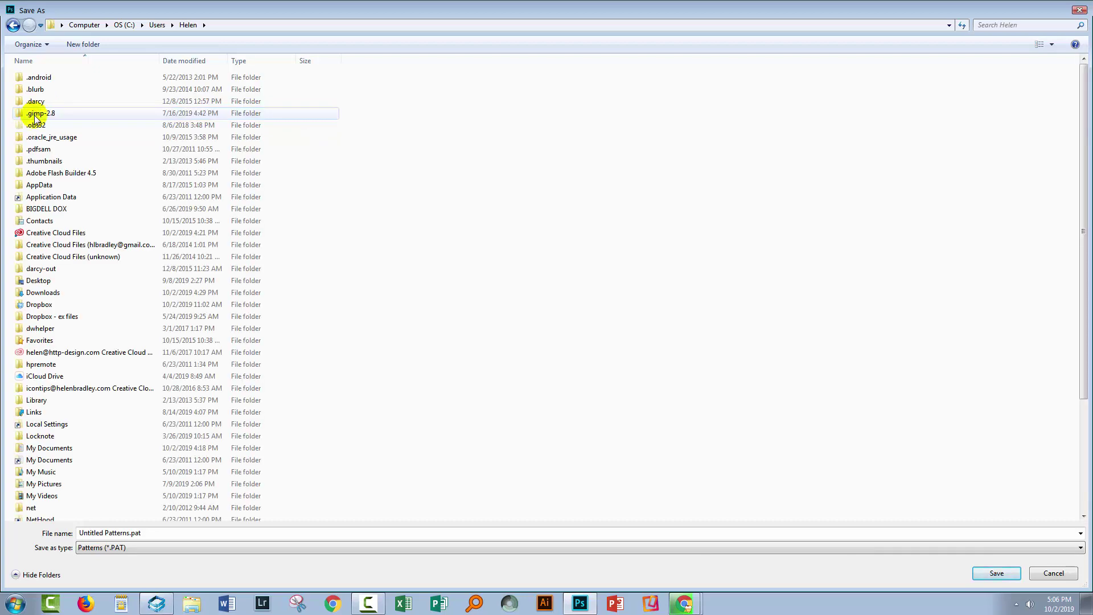
Set the save location to AppData > Roaming > Adobe > Adobe Photoshop CC 2019 > Presets > Patterns within the user's profile folder
{"action": "double_click", "coordinate": [35, 185]}
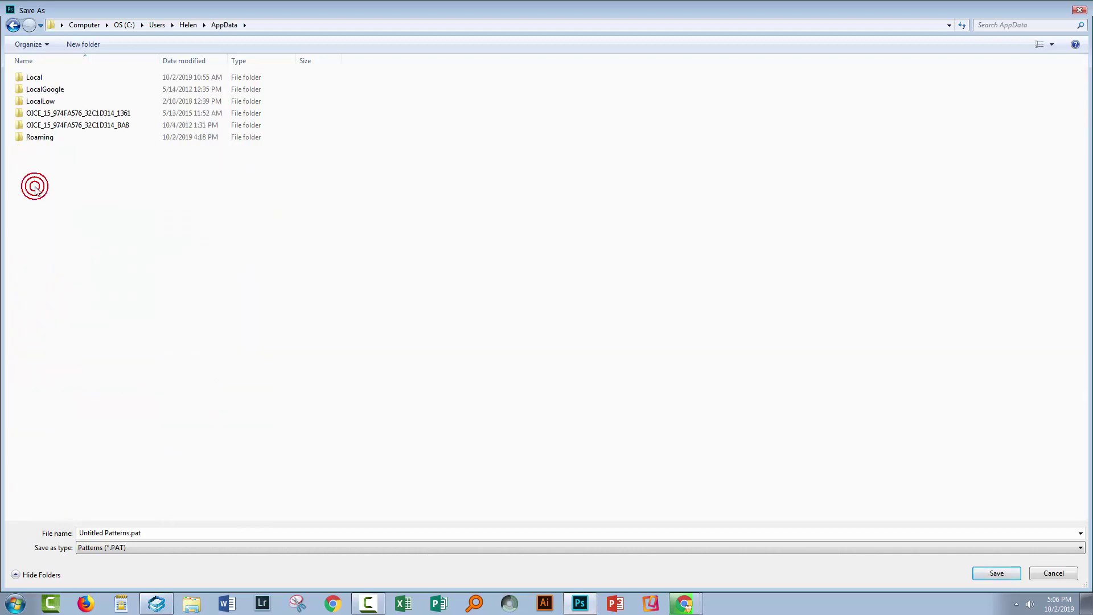
{"action": "double_click", "coordinate": [40, 138]}
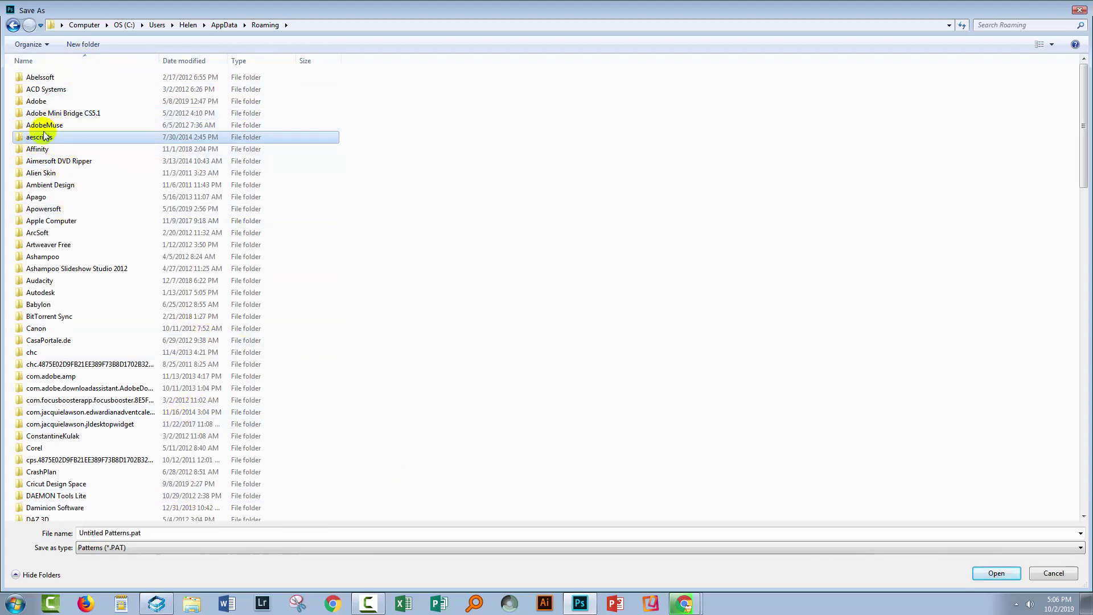
{"action": "double_click", "coordinate": [35, 102]}
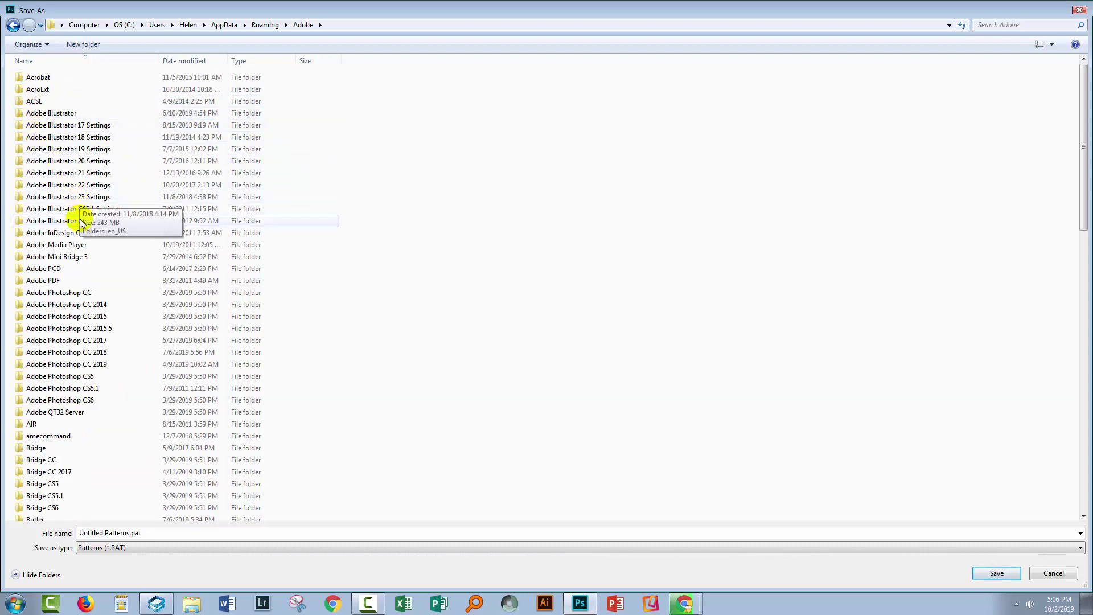
{"action": "left_click", "coordinate": [95, 369]}
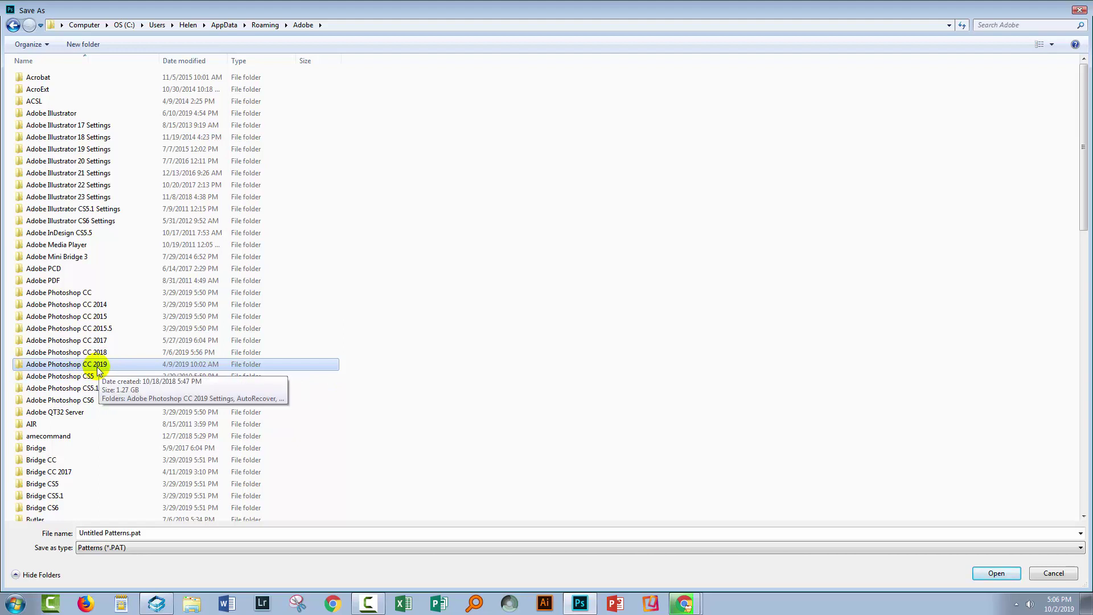
{"action": "double_click", "coordinate": [152, 365]}
{"action": "double_click", "coordinate": [32, 186]}
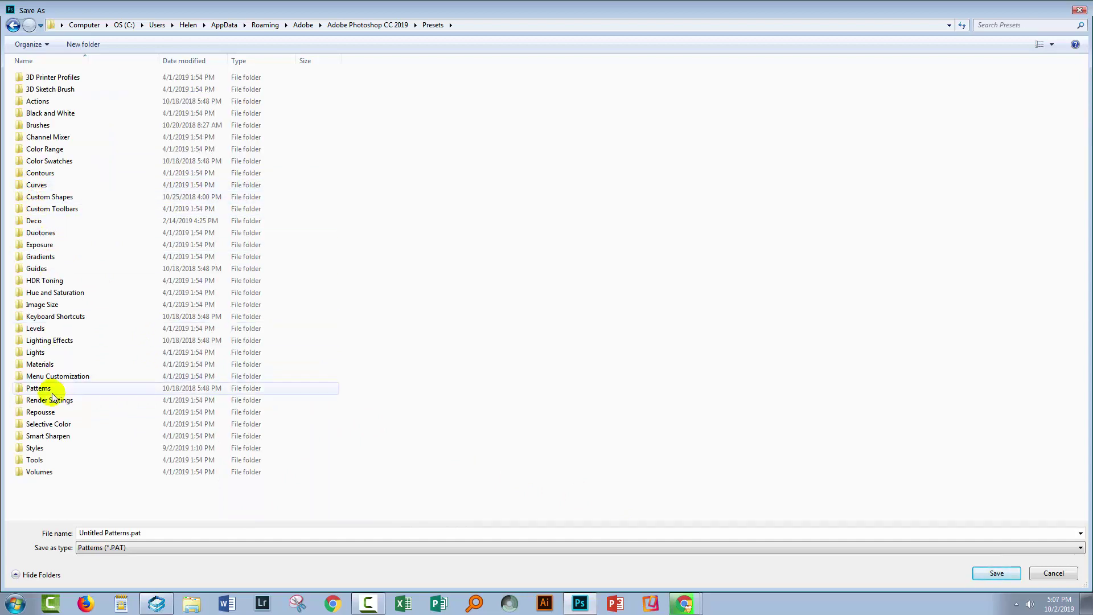
{"action": "double_click", "coordinate": [34, 389]}
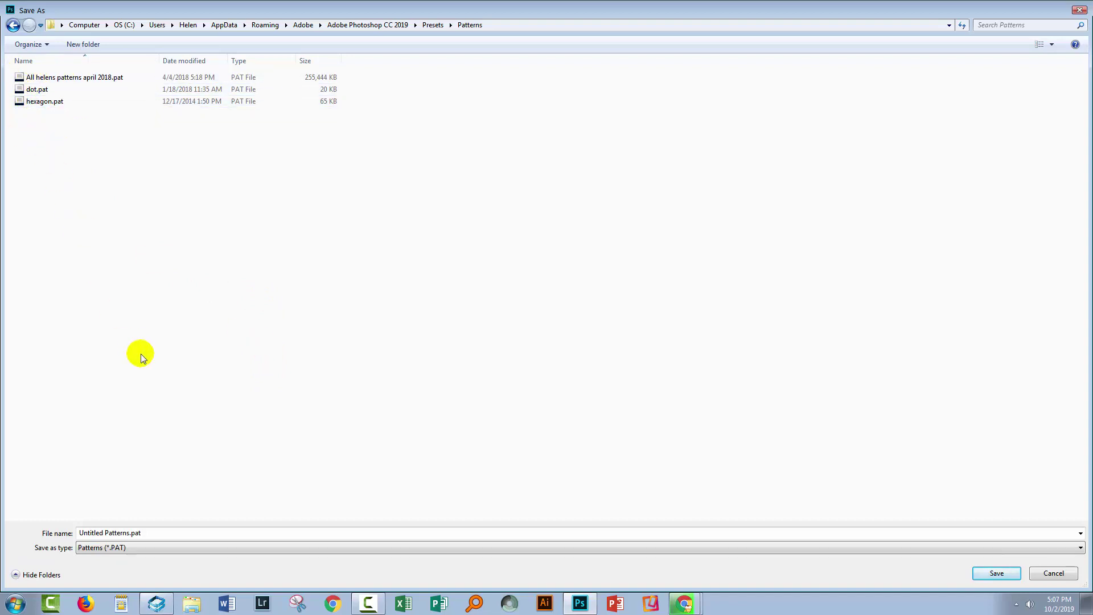
Save the pattern set as a Patterns (*.PAT) file named "Backup October 2019" and close the Preset Manager
{"action": "double_click", "coordinate": [165, 533]}
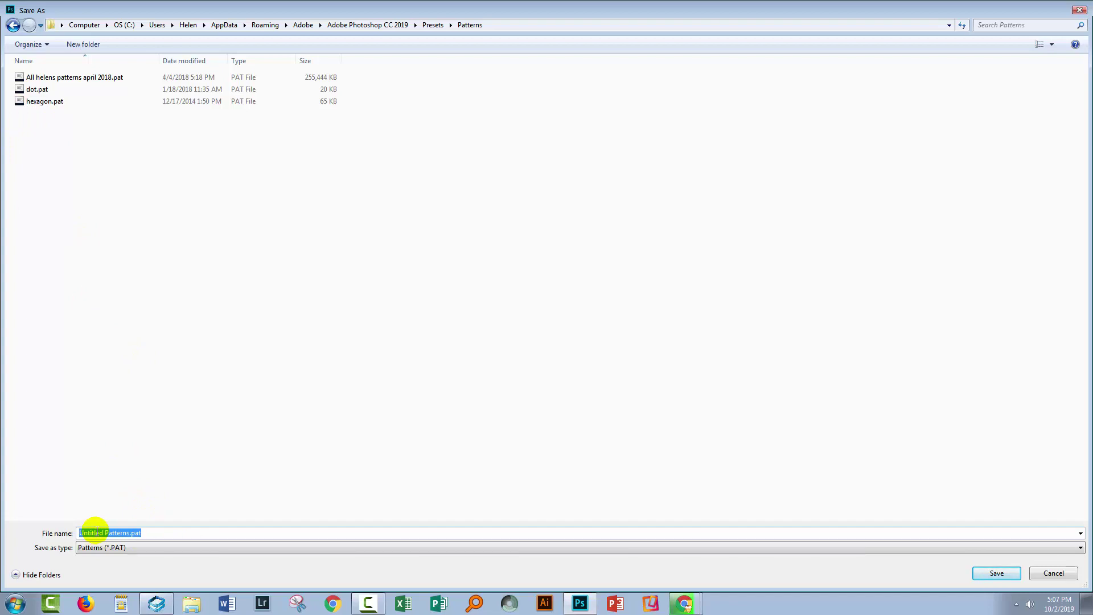
{"action": "type", "text": "Backup"}
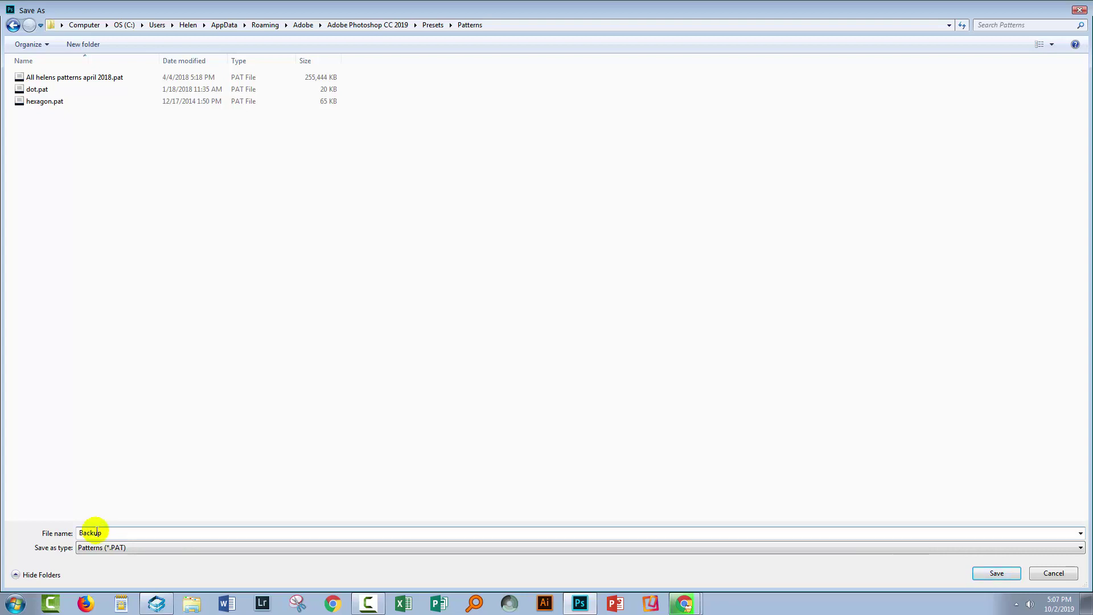
{"action": "type", "text": " October 2019"}
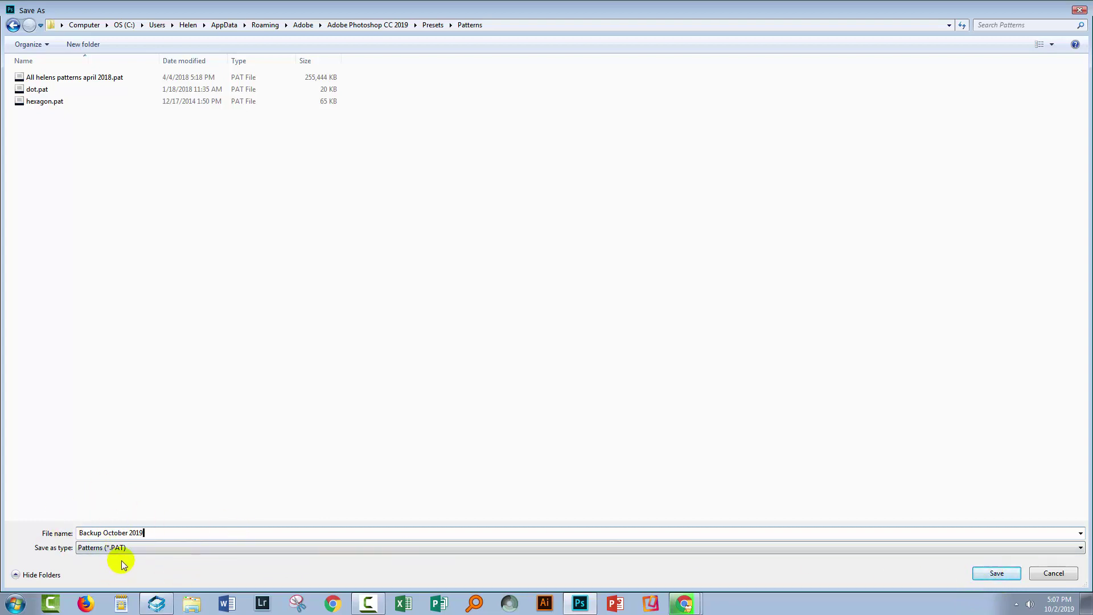
{"action": "left_click", "coordinate": [997, 573]}
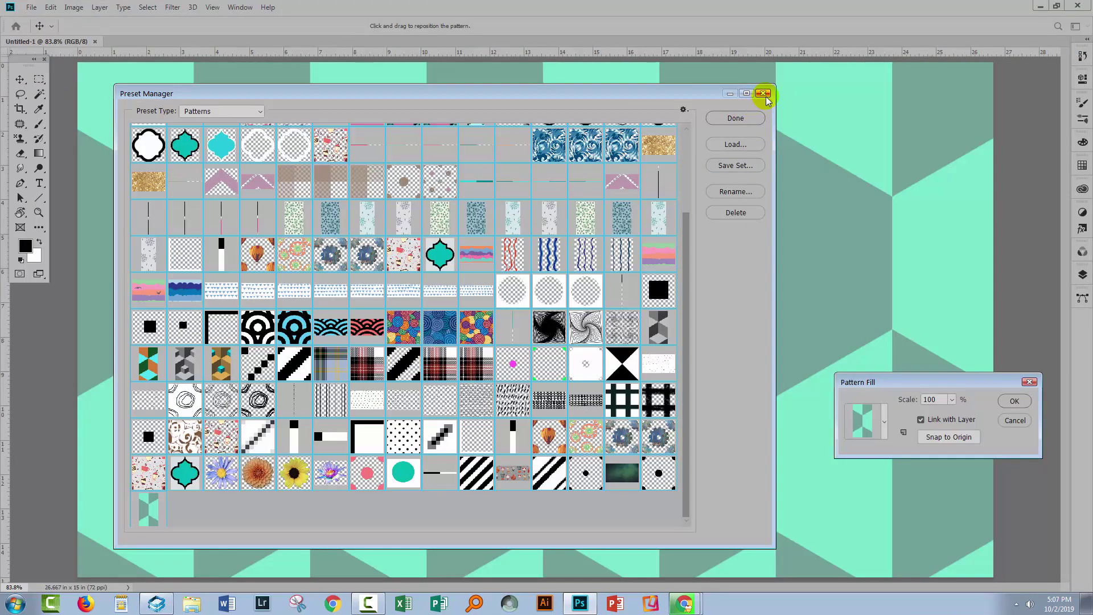
{"action": "left_click", "coordinate": [747, 119]}
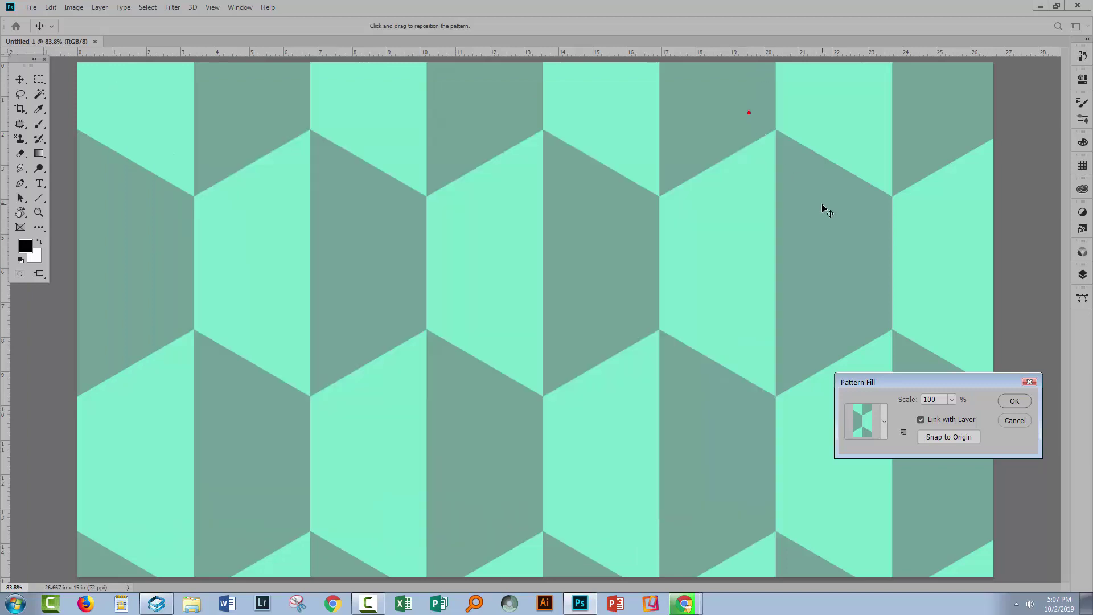
View the pattern sets available to load from the Pattern Fill picker's options
{"action": "left_click", "coordinate": [883, 419]}
{"action": "left_click", "coordinate": [940, 400]}
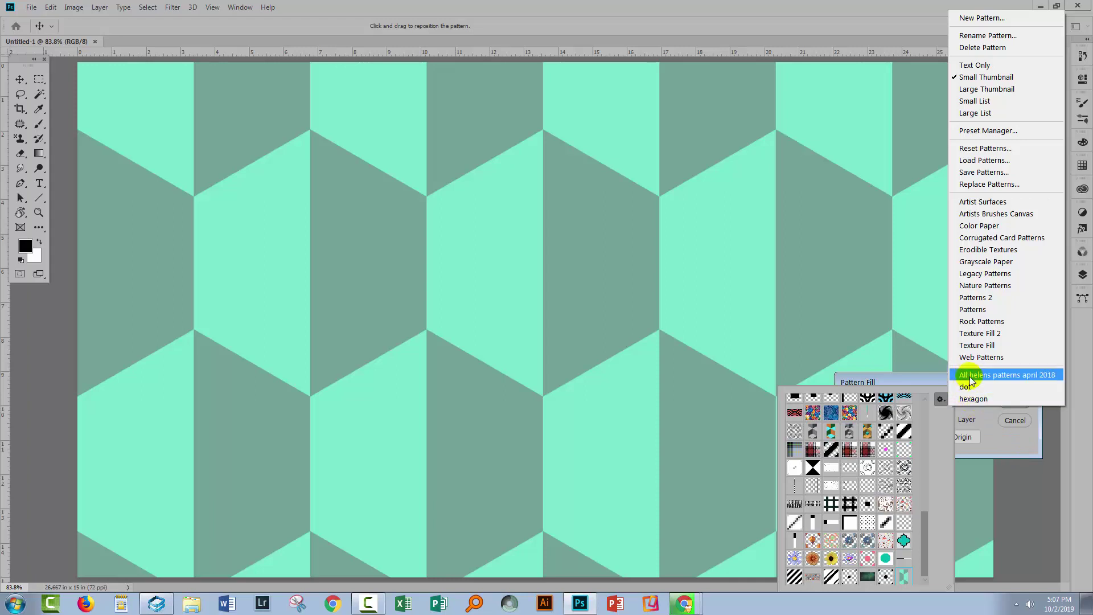
{"action": "left_click", "coordinate": [1000, 443]}
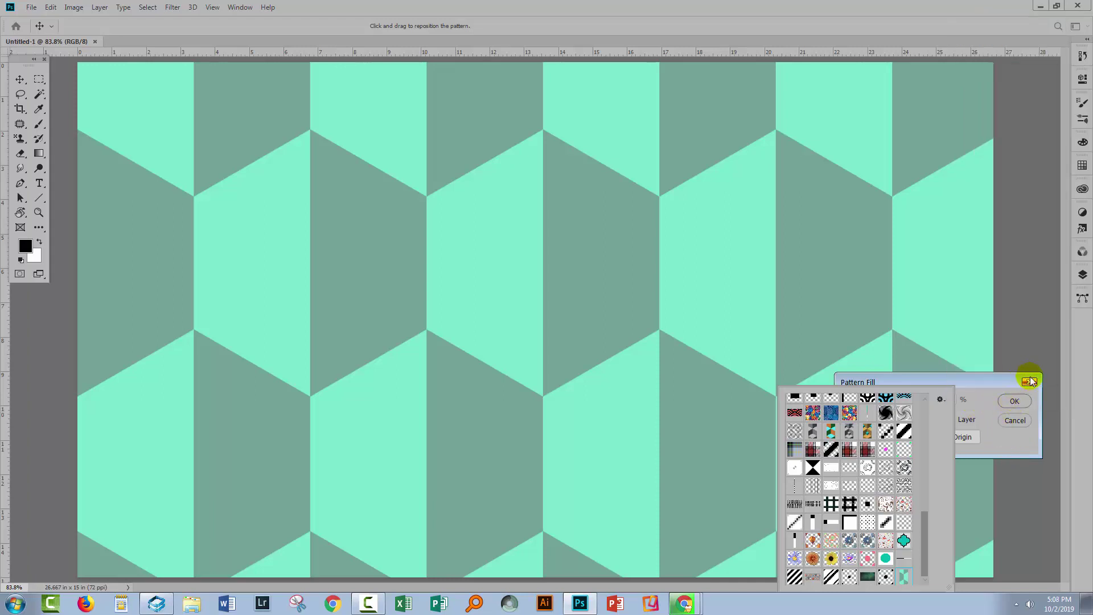
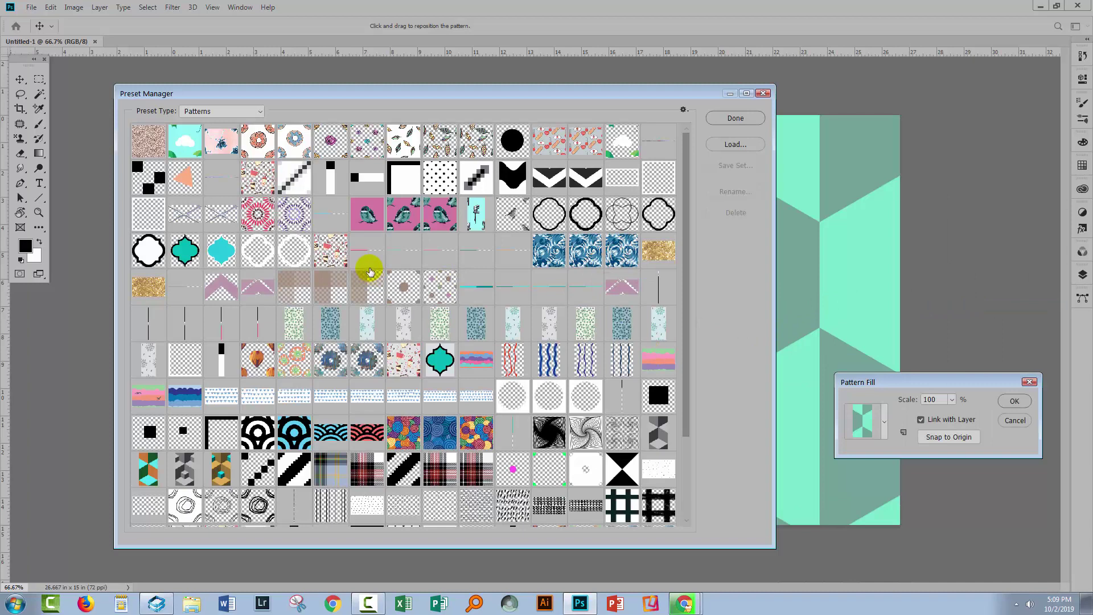
Delete all the patterns from the Preset Manager and close it
{"action": "left_click", "coordinate": [734, 212]}
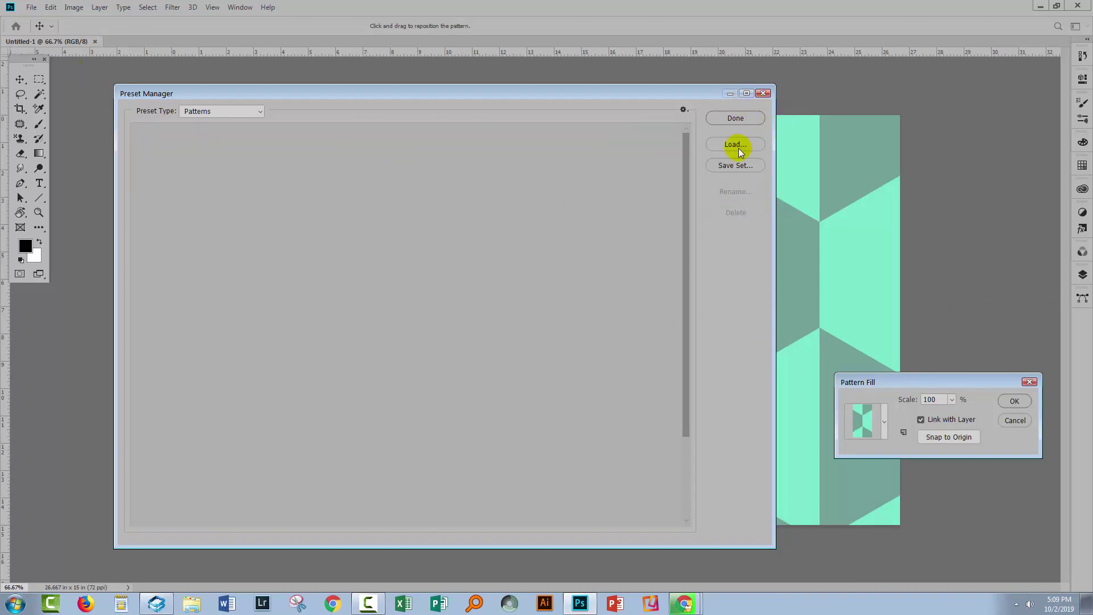
{"action": "left_click", "coordinate": [736, 119]}
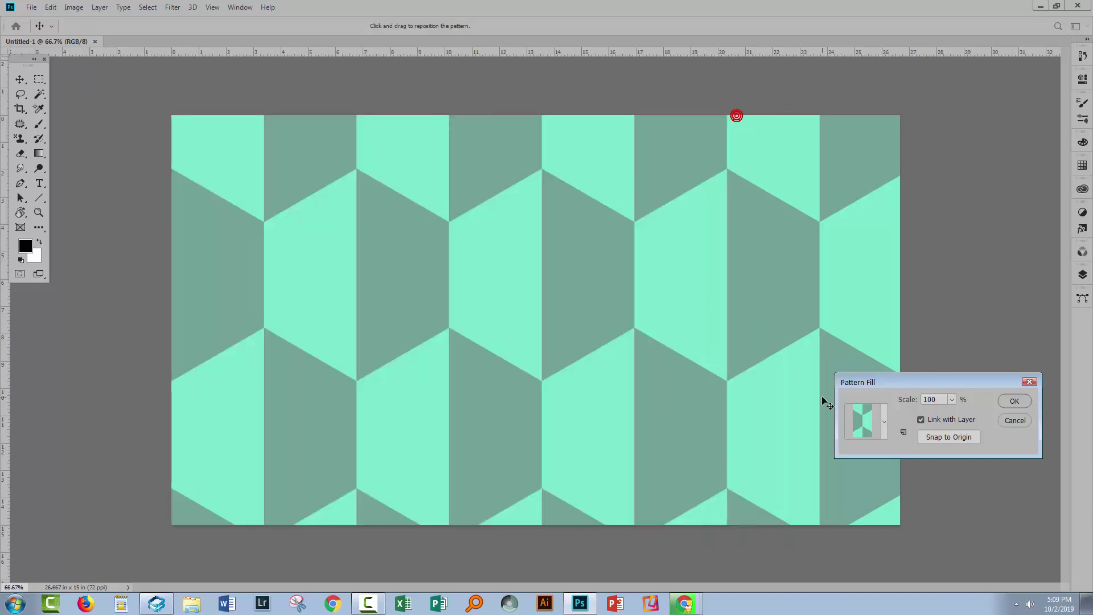
Load the "Backup October 2019" pattern set into the empty Pattern Fill picker
{"action": "left_click", "coordinate": [886, 439]}
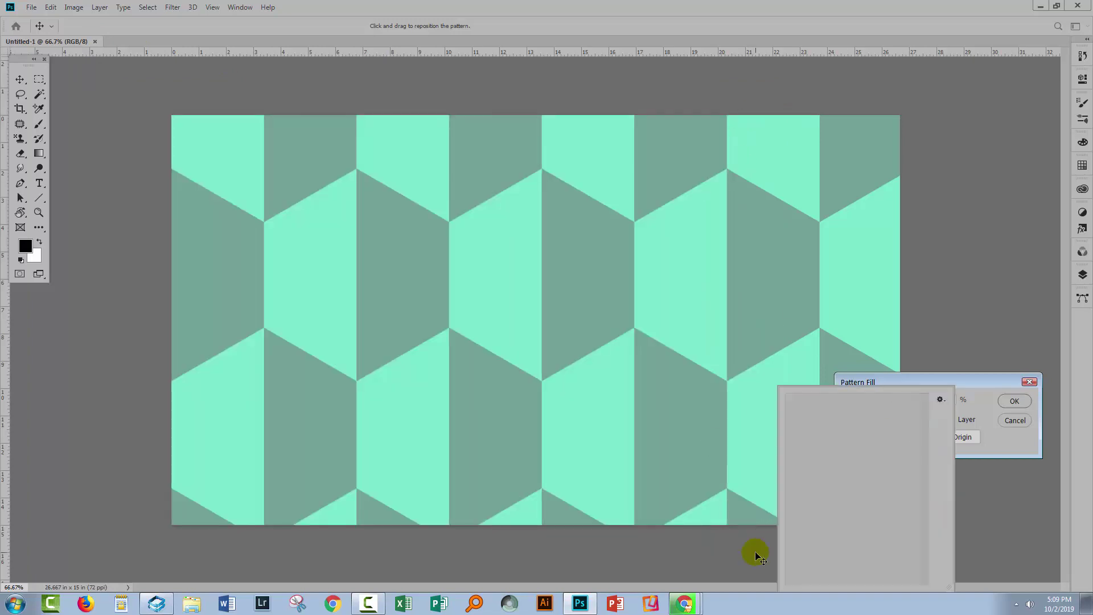
{"action": "left_click", "coordinate": [940, 400]}
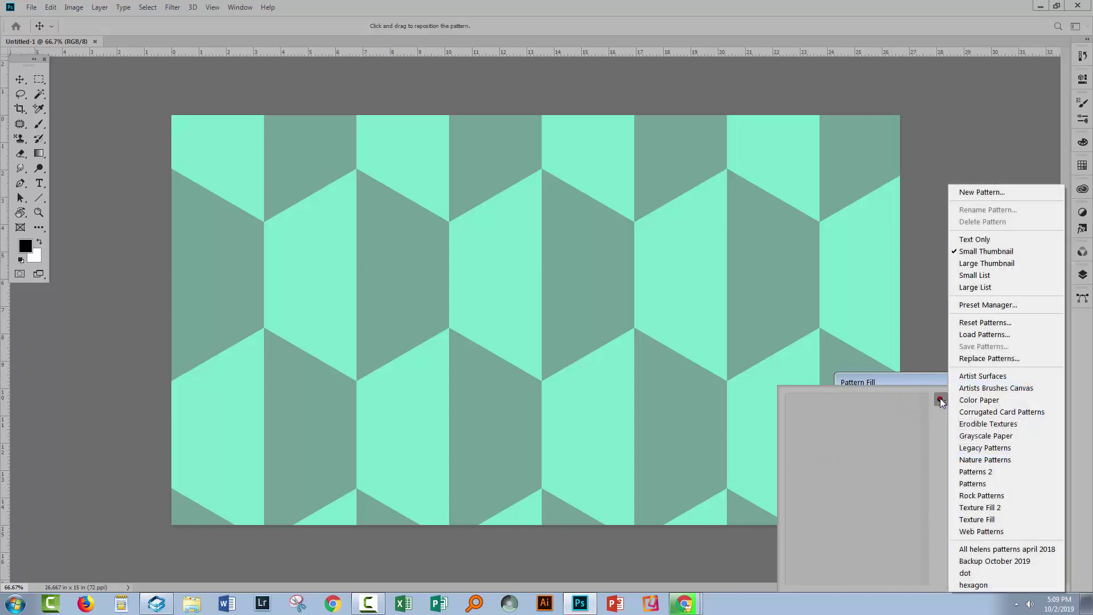
{"action": "left_click", "coordinate": [1011, 560]}
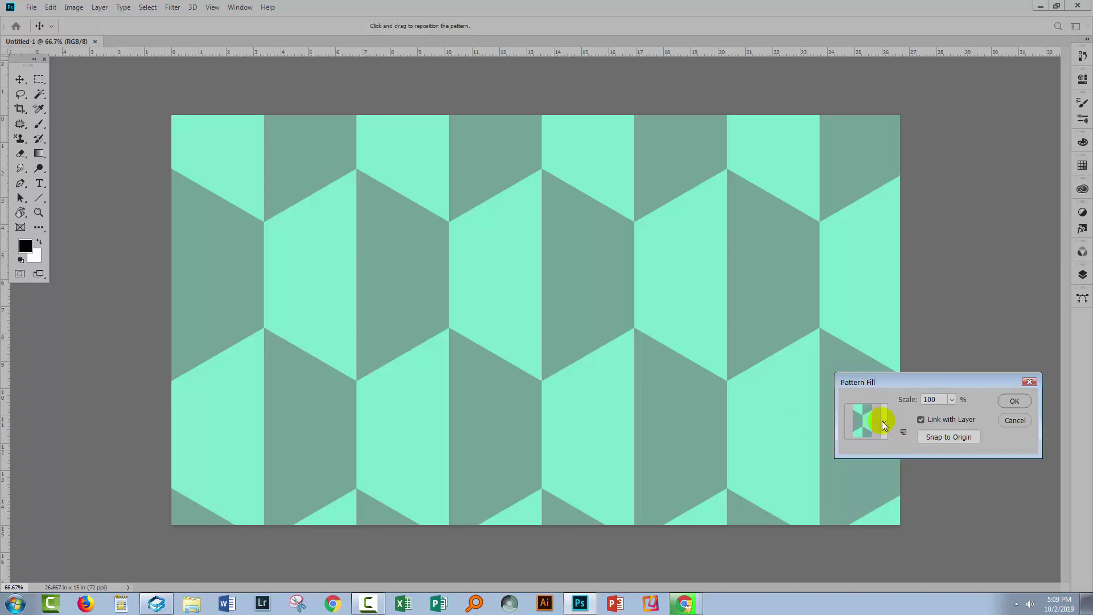
Look through the reloaded patterns in the picker and cancel the pattern fill
{"action": "left_click", "coordinate": [882, 422]}
{"action": "left_click_drag", "start_coordinate": [922, 418], "coordinate": [921, 575]}
{"action": "left_click", "coordinate": [1009, 422]}
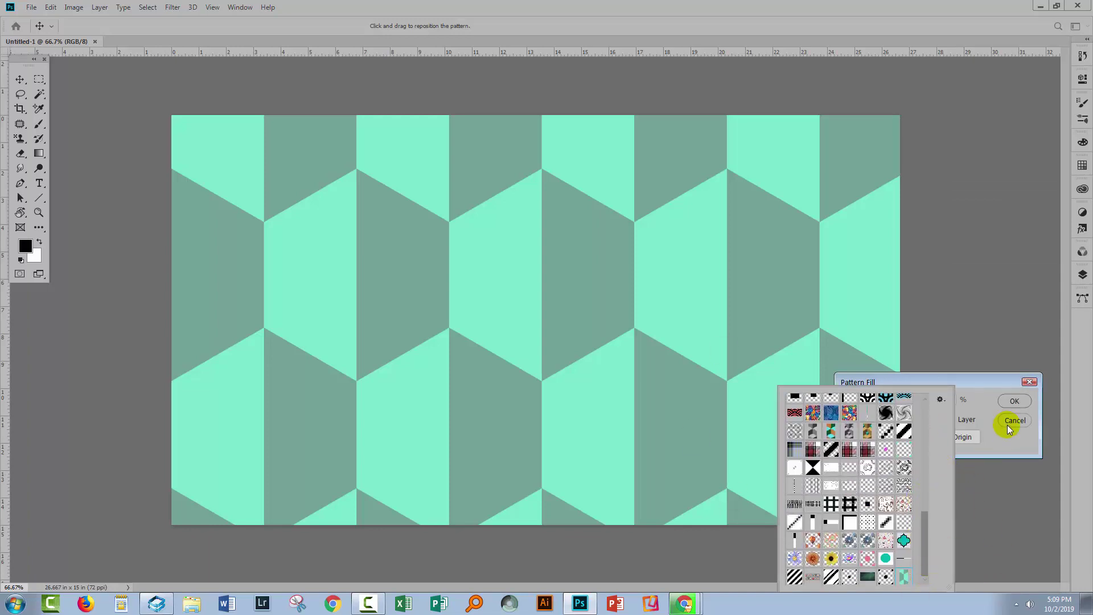
{"action": "left_click", "coordinate": [1014, 424]}
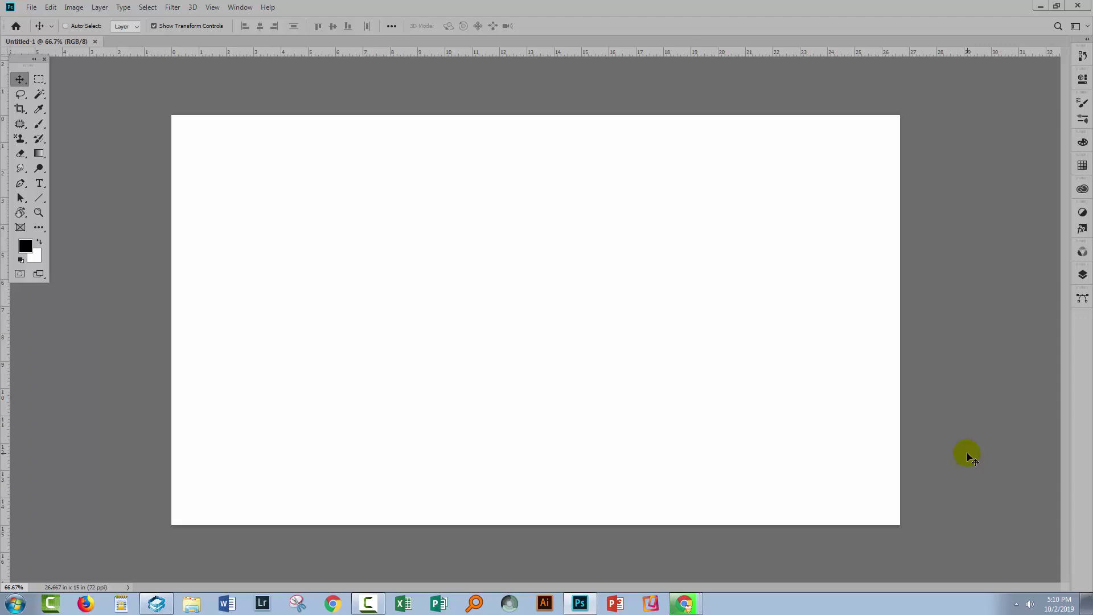
Switch to Chrome to view Adobe's help page on Photoshop preference file functions, names and locations
{"action": "key", "text": "alt+Tab"}
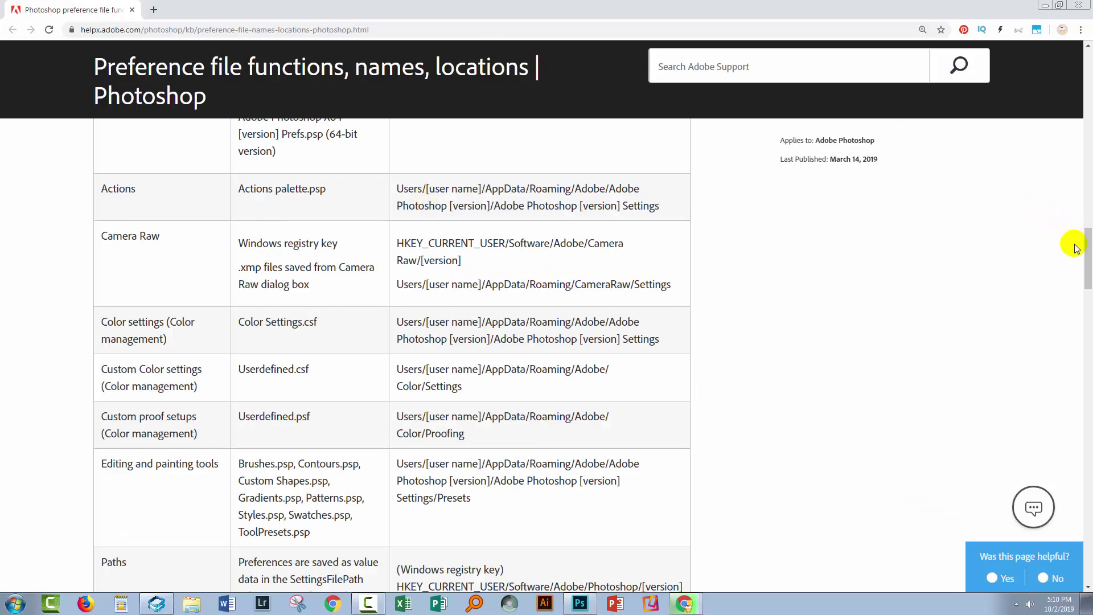
Search the help page for "pattern" and check the Patterns.psp file location listed for each operating system
{"action": "left_click_drag", "start_coordinate": [1087, 248], "coordinate": [1087, 57]}
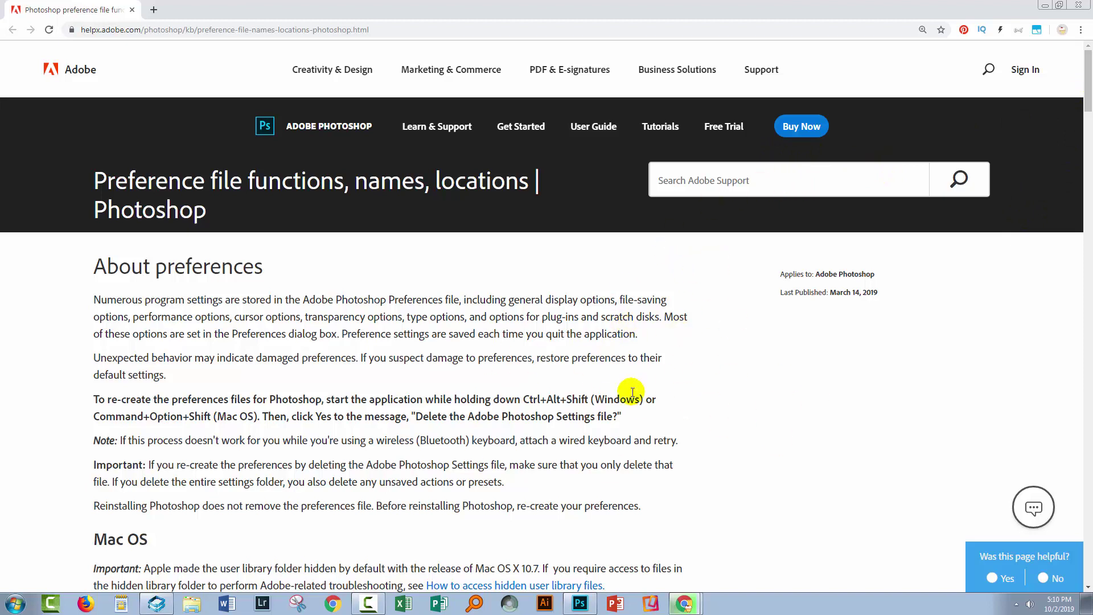
{"action": "key", "text": "ctrl+f"}
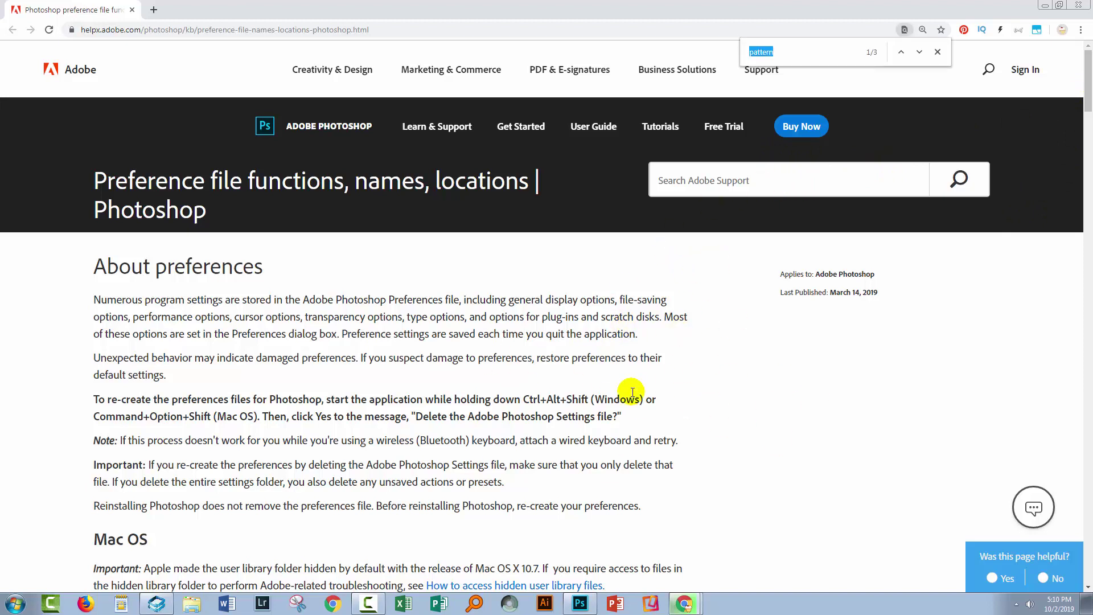
{"action": "left_click", "coordinate": [920, 52]}
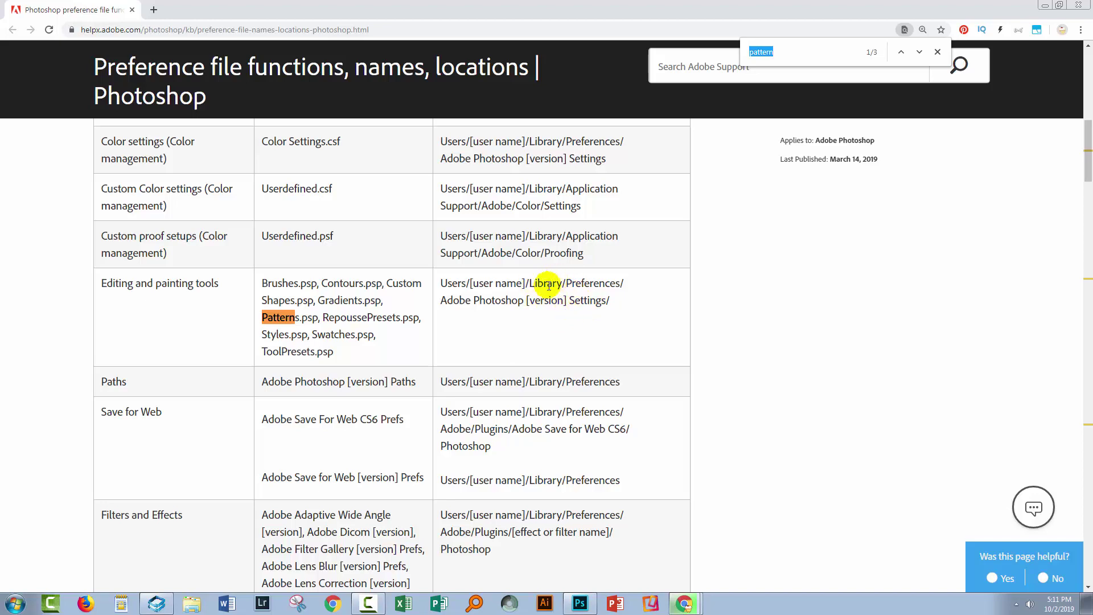
{"action": "left_click", "coordinate": [919, 53]}
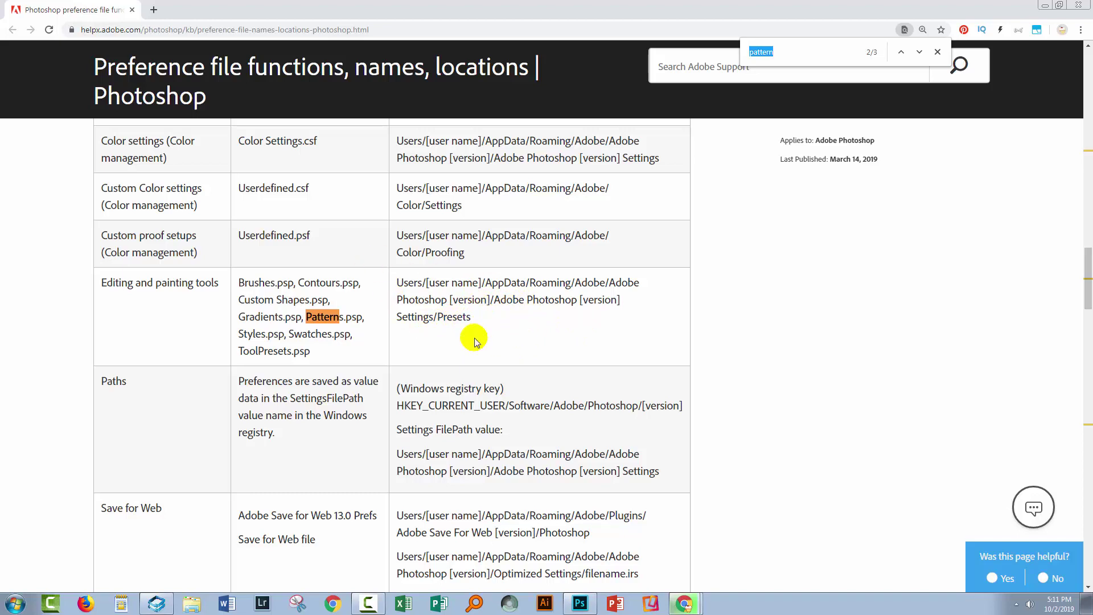
{"action": "left_click", "coordinate": [918, 54]}
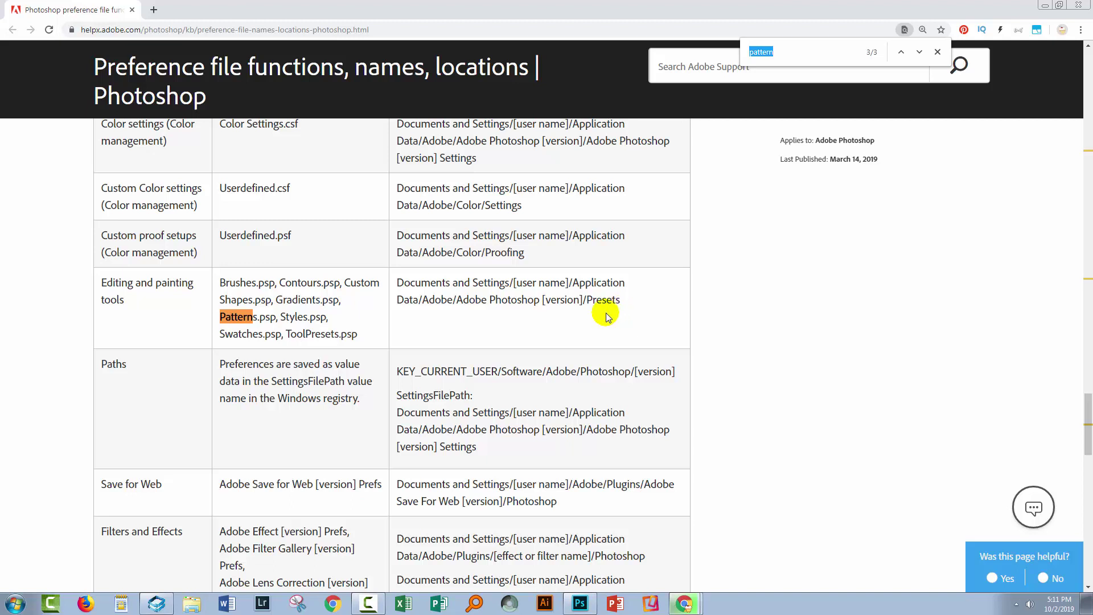
{"action": "left_click", "coordinate": [938, 52]}
{"action": "left_click", "coordinate": [743, 390]}
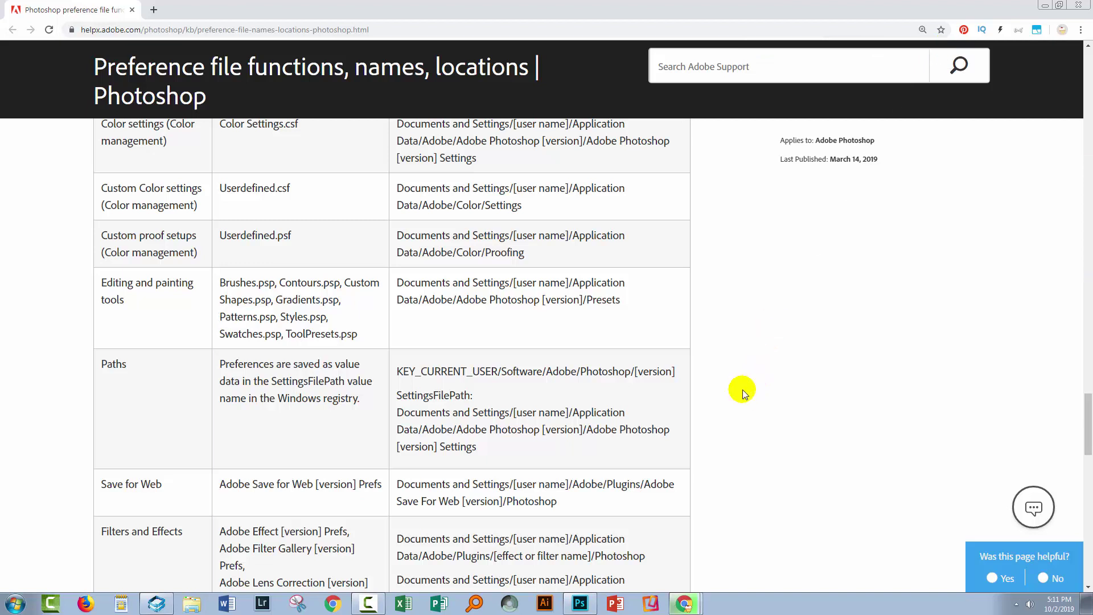